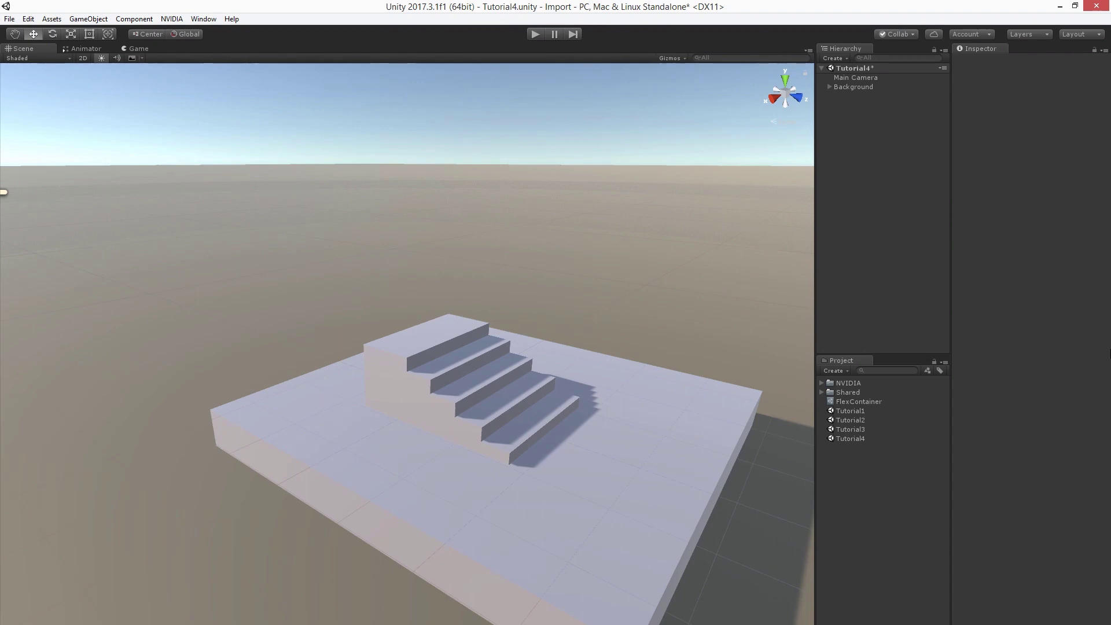
Step: Create a new Flex Soft Asset in the Project and name it FlexSoftAsset
{"action": "right_click", "coordinate": [854, 498]}
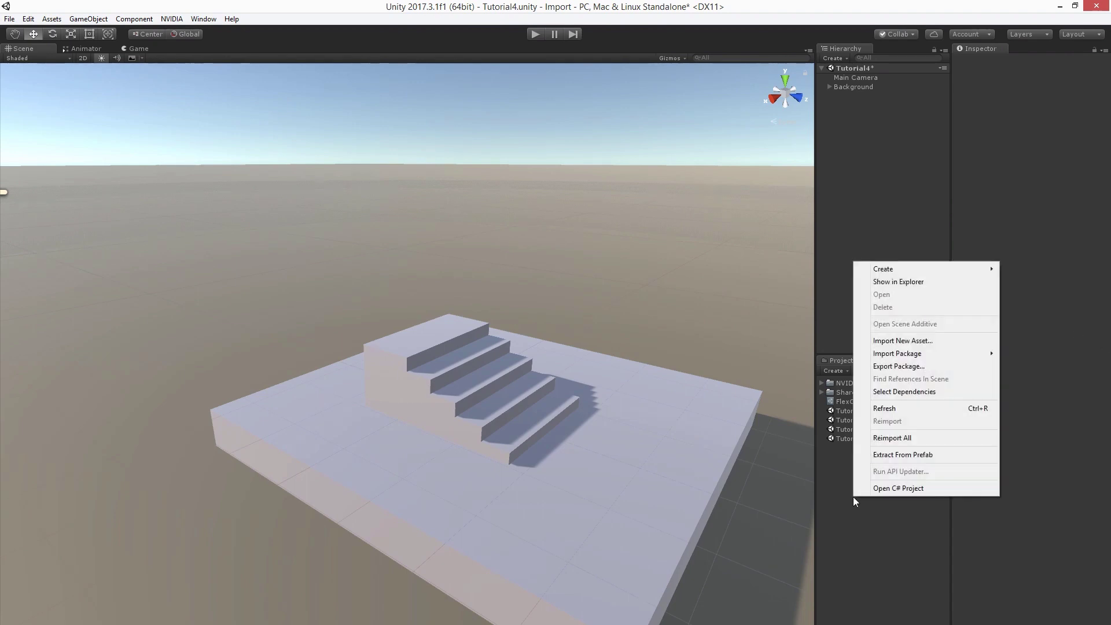
{"action": "mouse_move", "coordinate": [897, 270]}
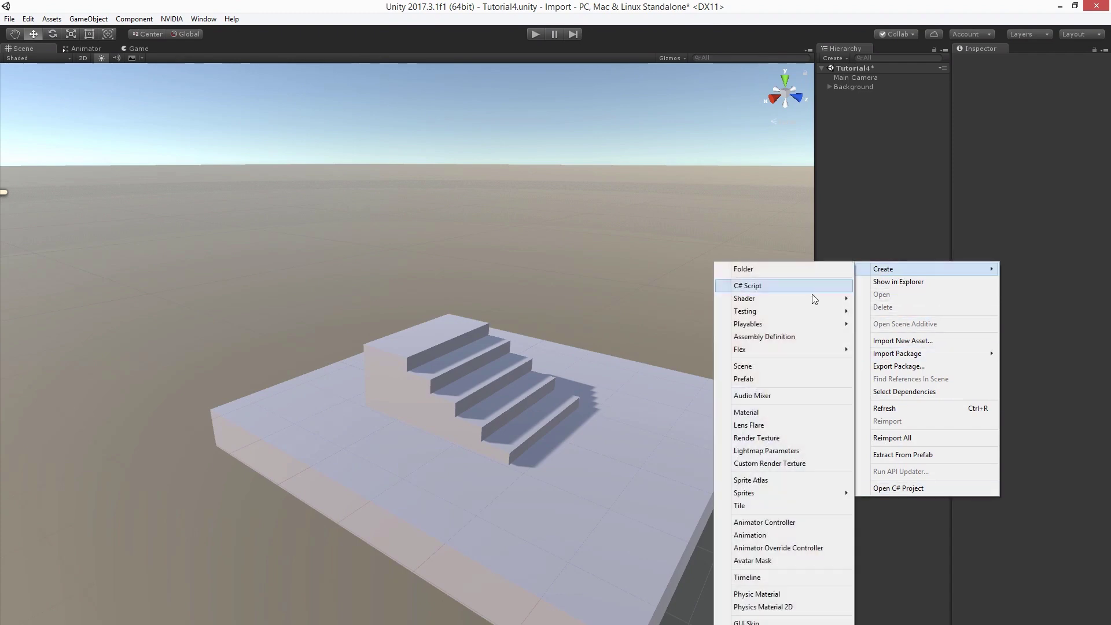
{"action": "mouse_move", "coordinate": [762, 349]}
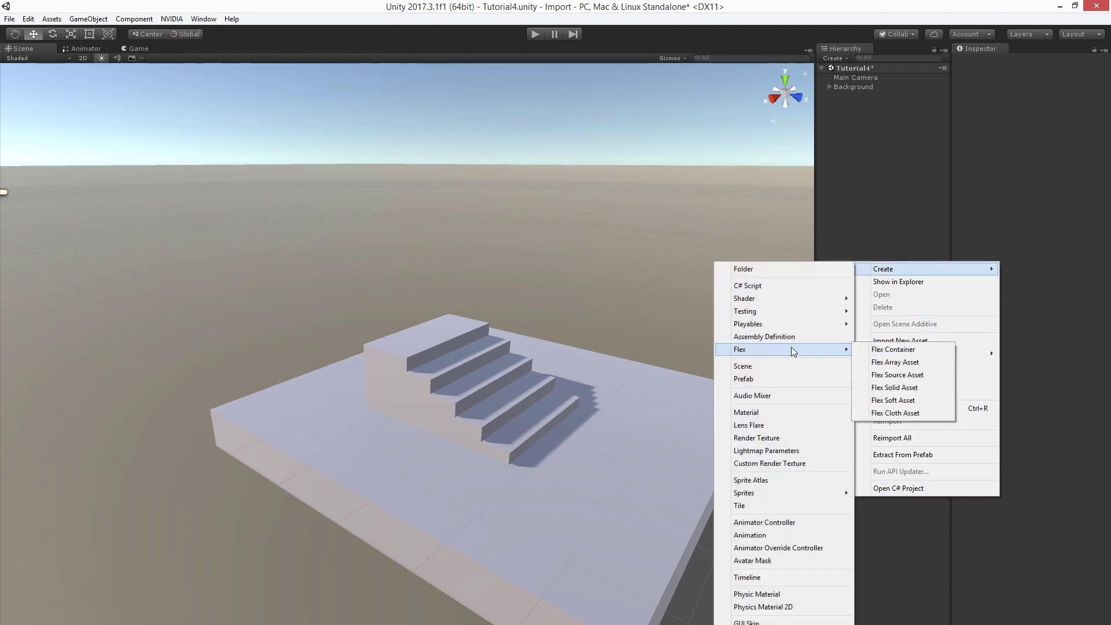
{"action": "left_click", "coordinate": [901, 401]}
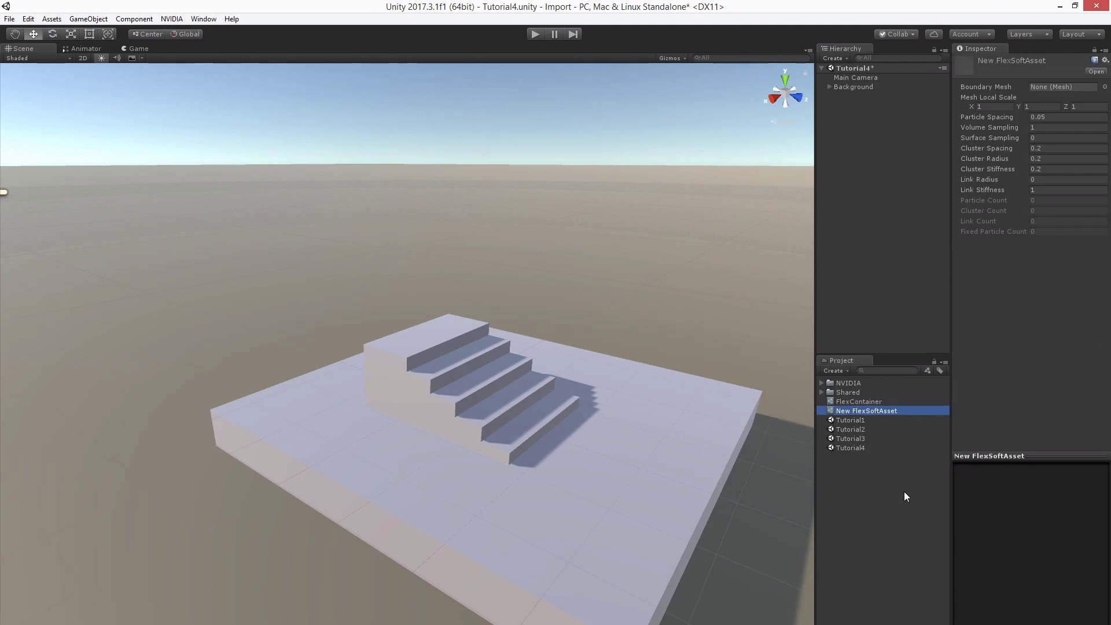
{"action": "key", "text": "Home"}
{"action": "key", "text": "Delete"}
{"action": "key", "text": "Delete"}
{"action": "key", "text": "Delete"}
{"action": "key", "text": "Delete"}
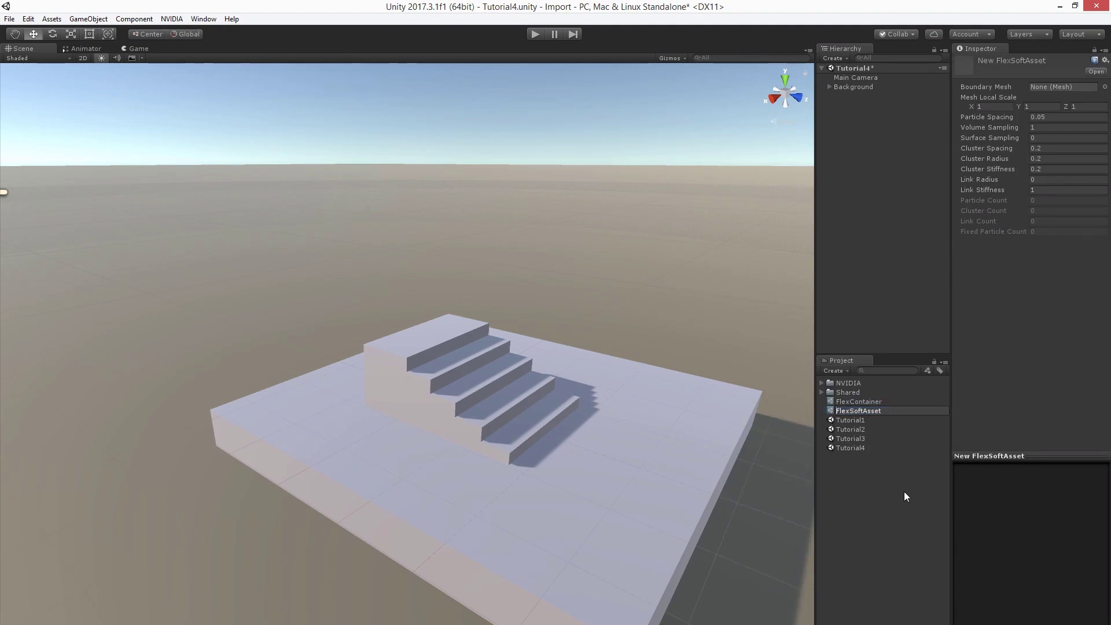
{"action": "key", "text": "Return"}
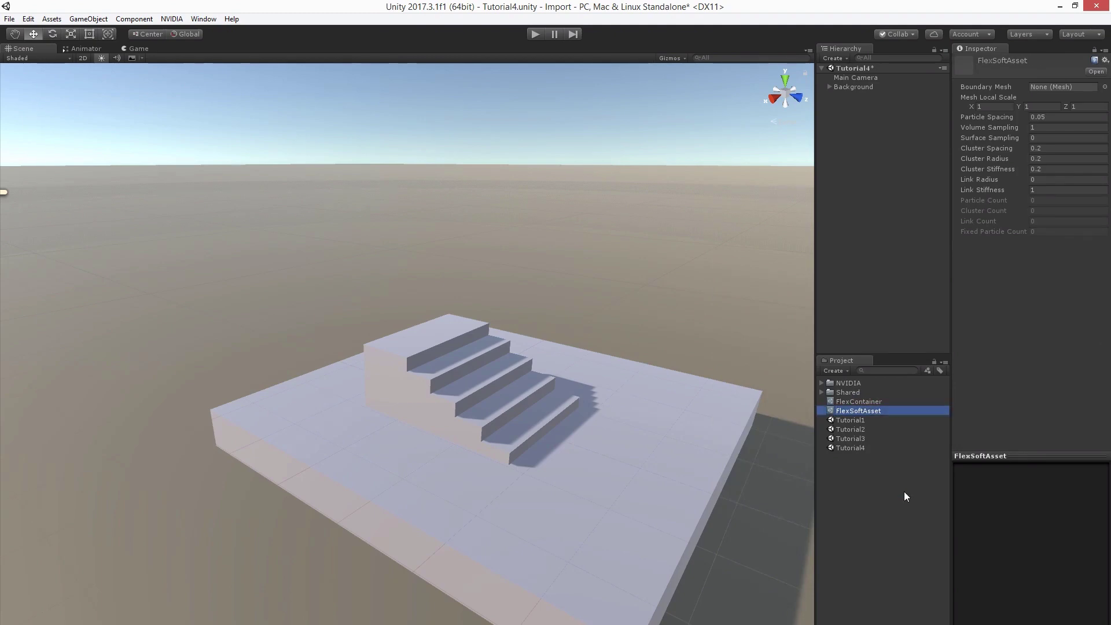
Step: Set its Boundary Mesh to Octopus and inspect the 957-particle preview from the side
{"action": "left_click", "coordinate": [1105, 87]}
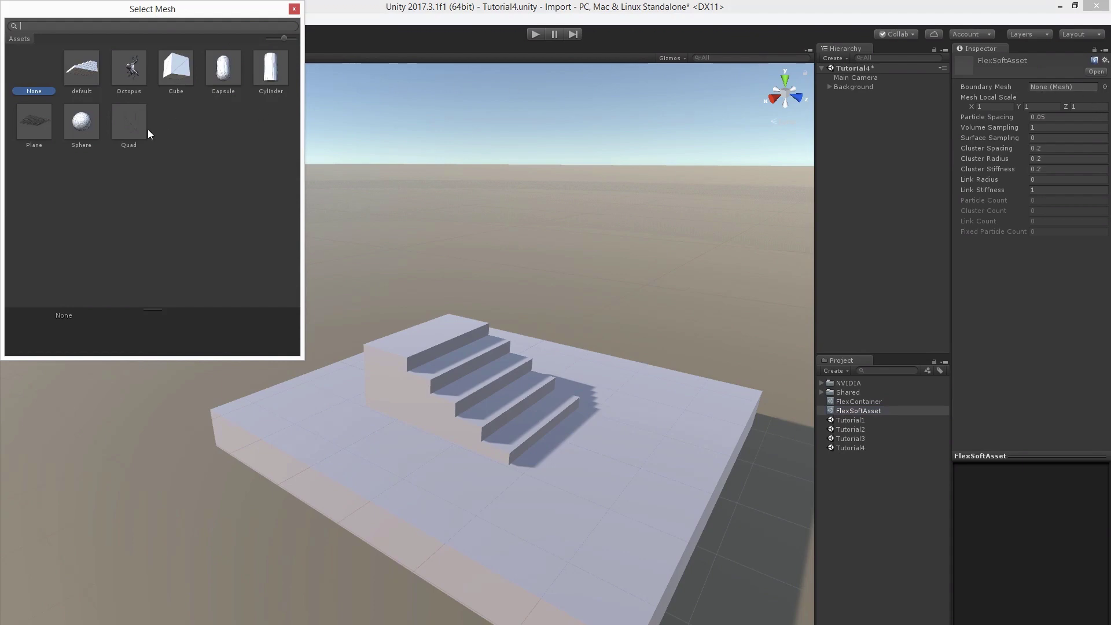
{"action": "double_click", "coordinate": [129, 68]}
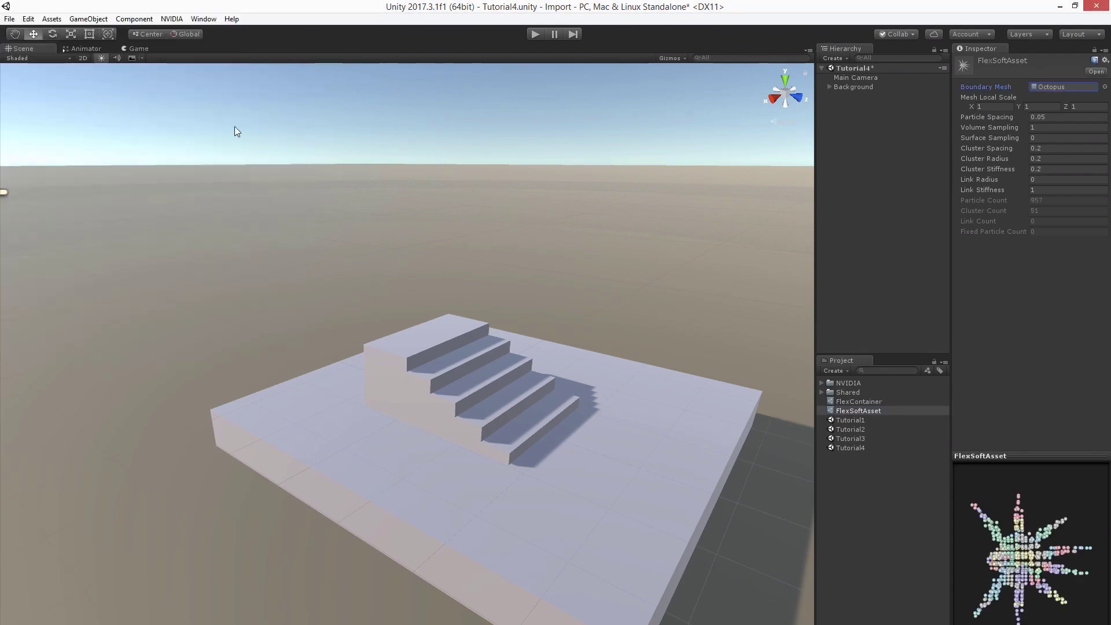
{"action": "left_click_drag", "start_coordinate": [1029, 554], "coordinate": [934, 587]}
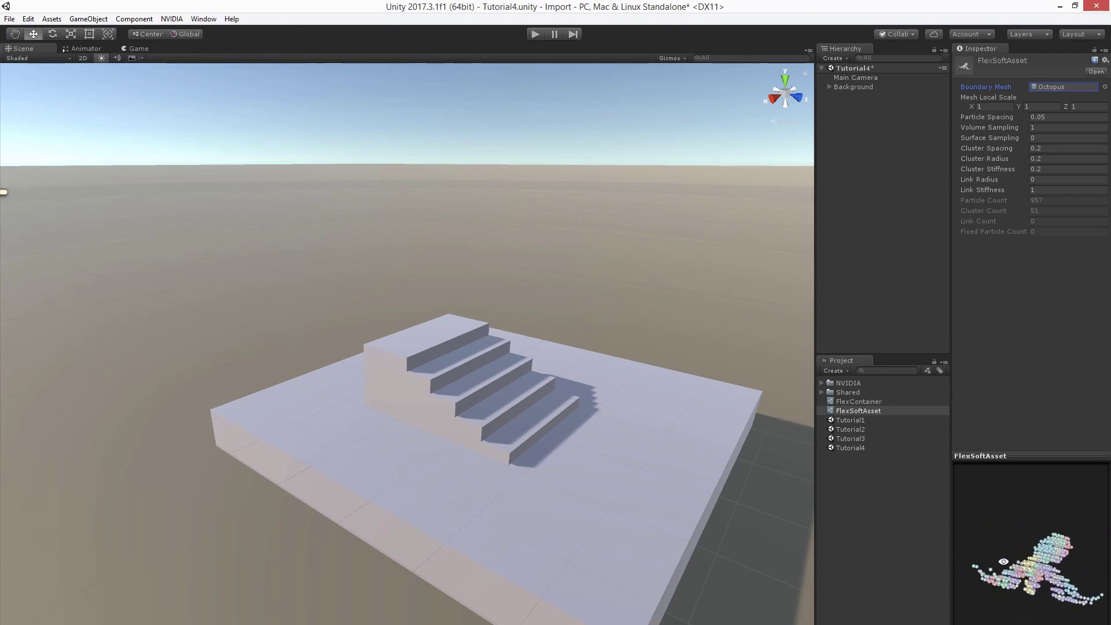
{"action": "left_click_drag", "start_coordinate": [1049, 556], "coordinate": [1035, 583]}
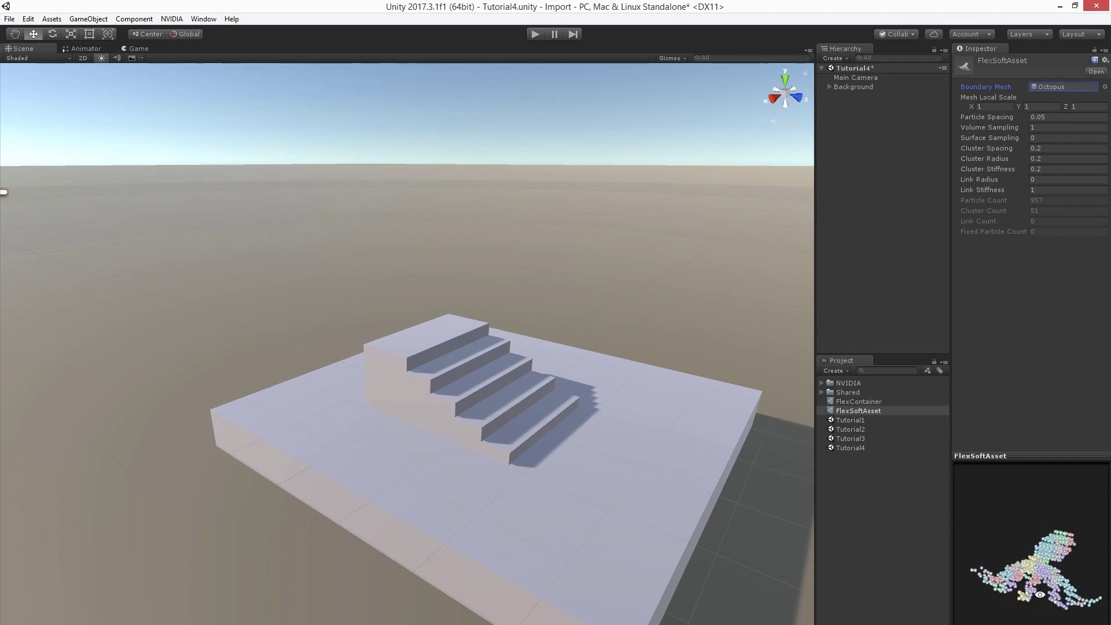
{"action": "left_click_drag", "start_coordinate": [1045, 583], "coordinate": [1011, 576]}
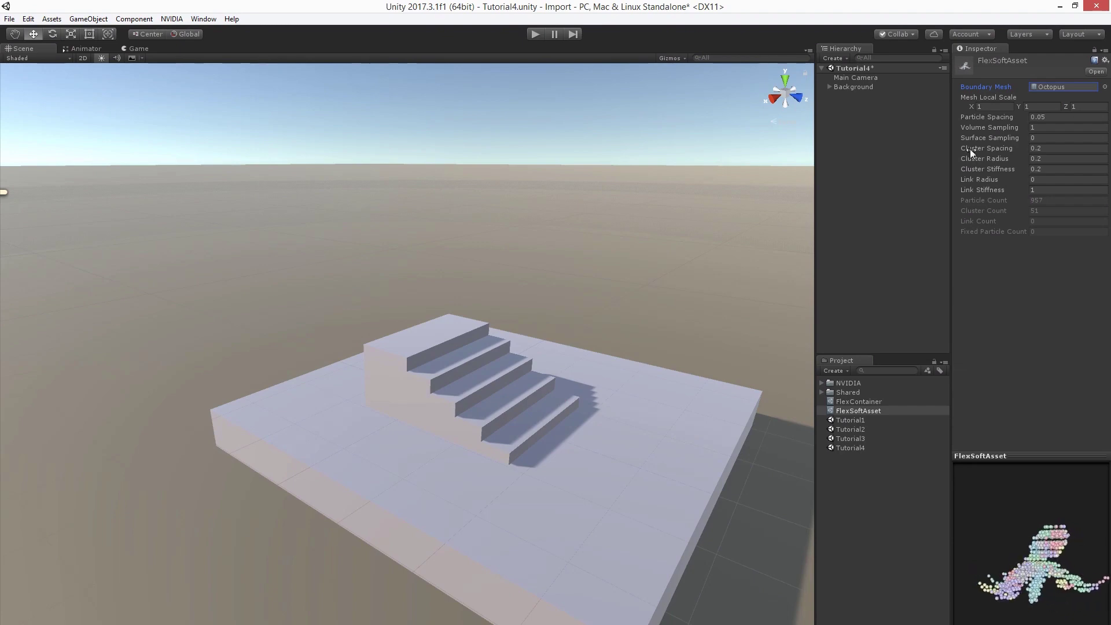
{"action": "right_click", "coordinate": [867, 127]}
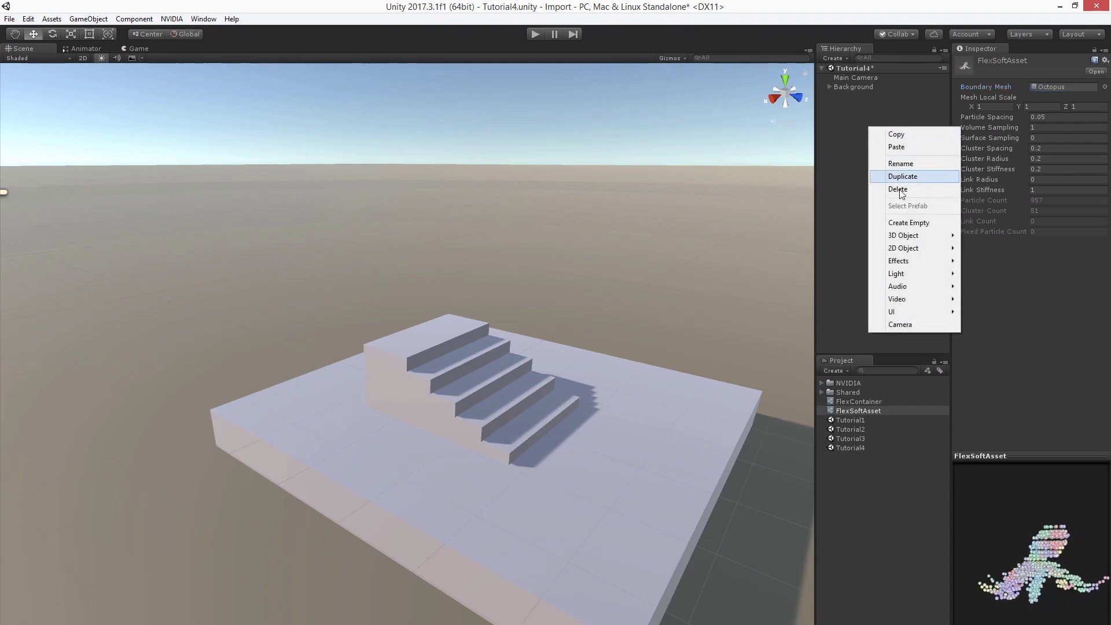
Step: Create an empty object named FlexSoftActor with a Flex Soft Actor component
{"action": "left_click", "coordinate": [909, 223]}
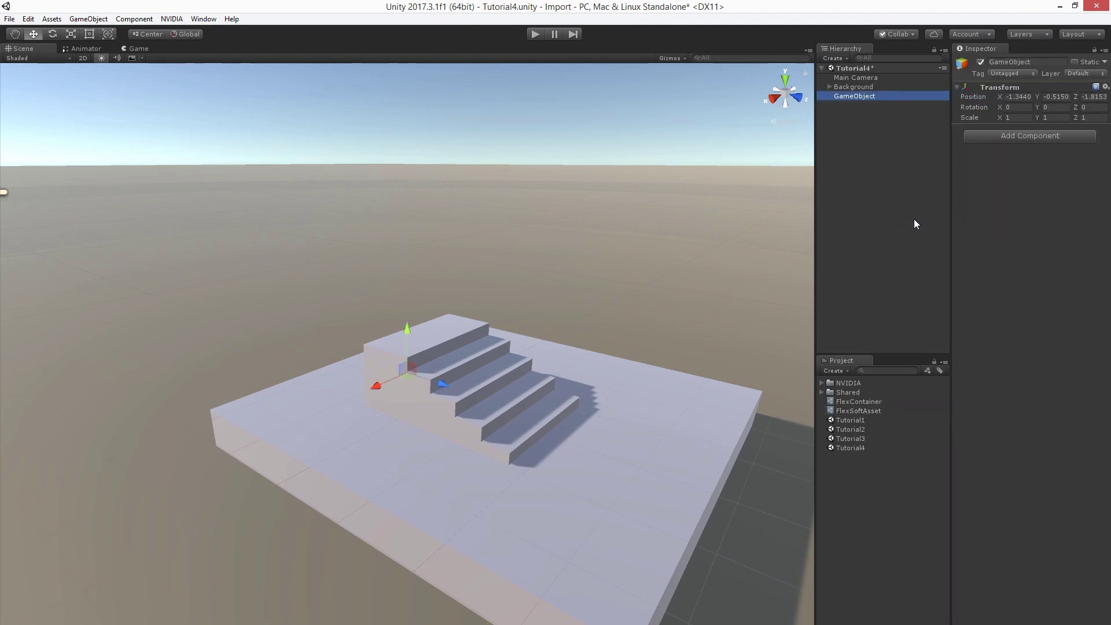
{"action": "type", "text": "Flex"}
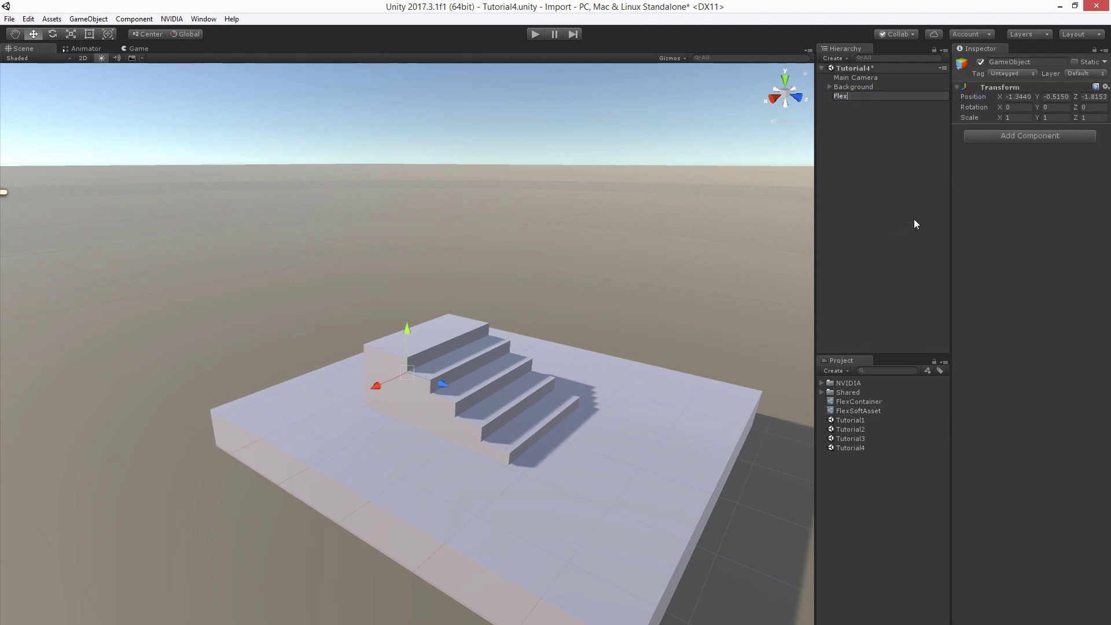
{"action": "type", "text": "SoftActor"}
{"action": "key", "text": "Return"}
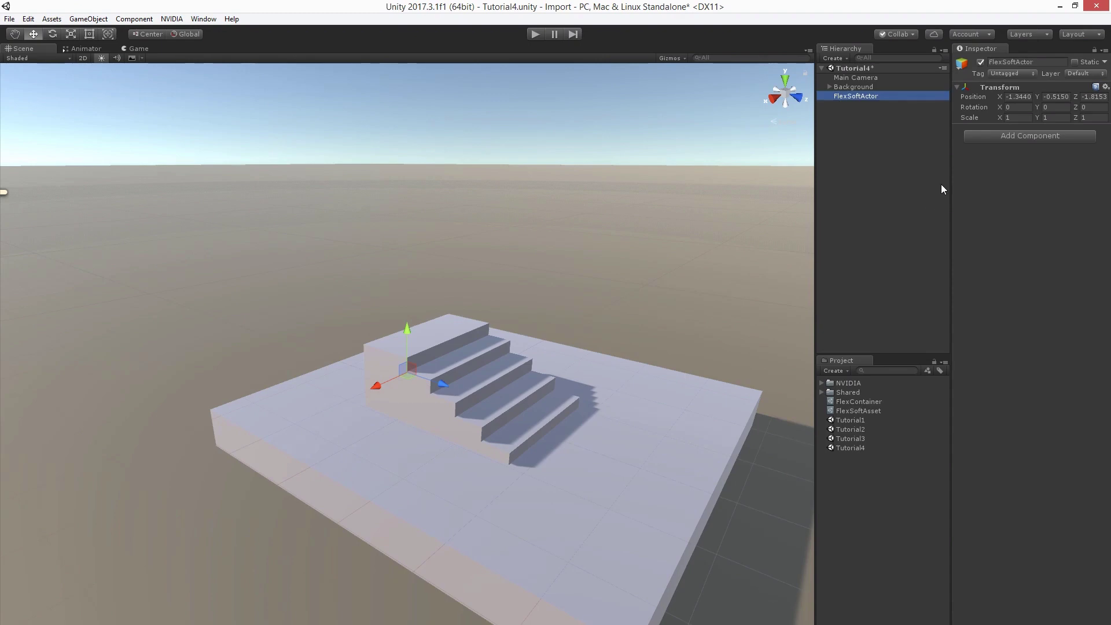
{"action": "left_click", "coordinate": [1029, 134]}
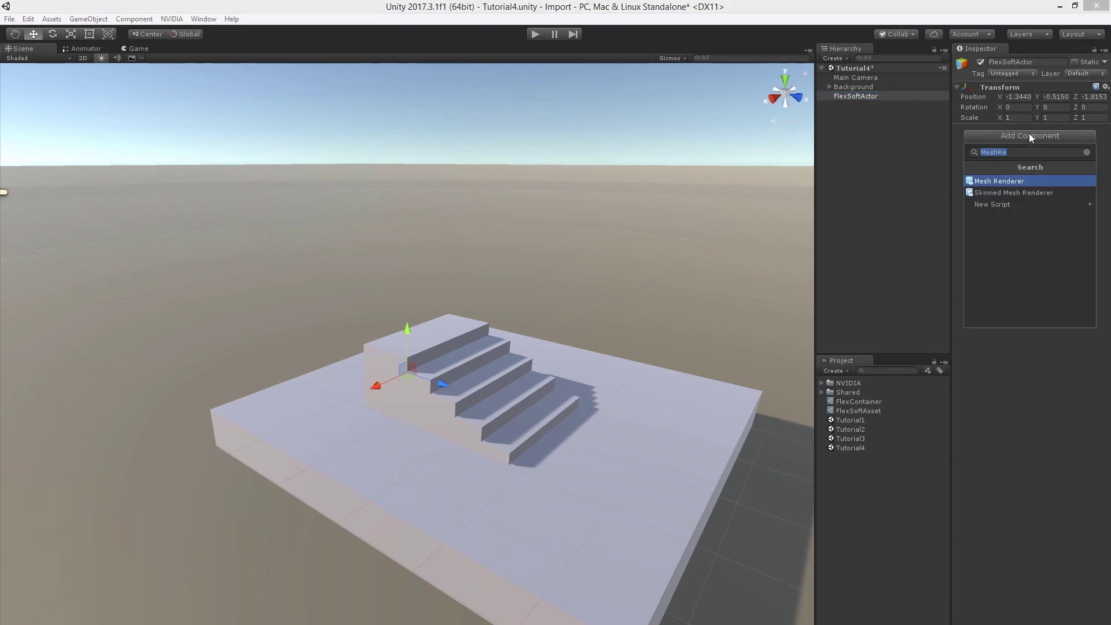
{"action": "type", "text": "SoftA"}
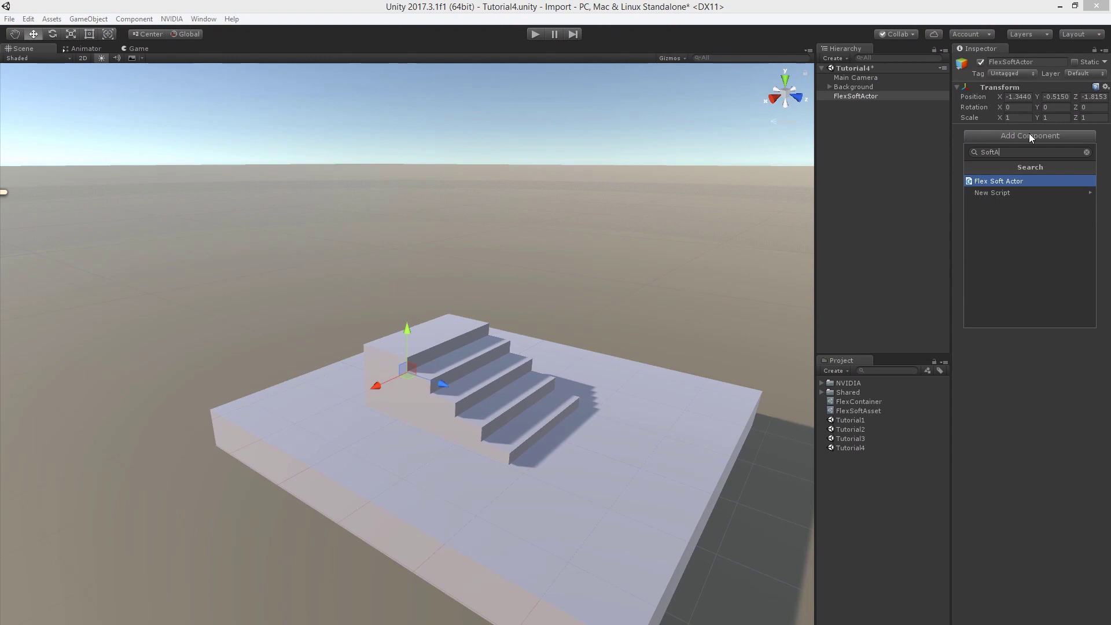
{"action": "key", "text": "Return"}
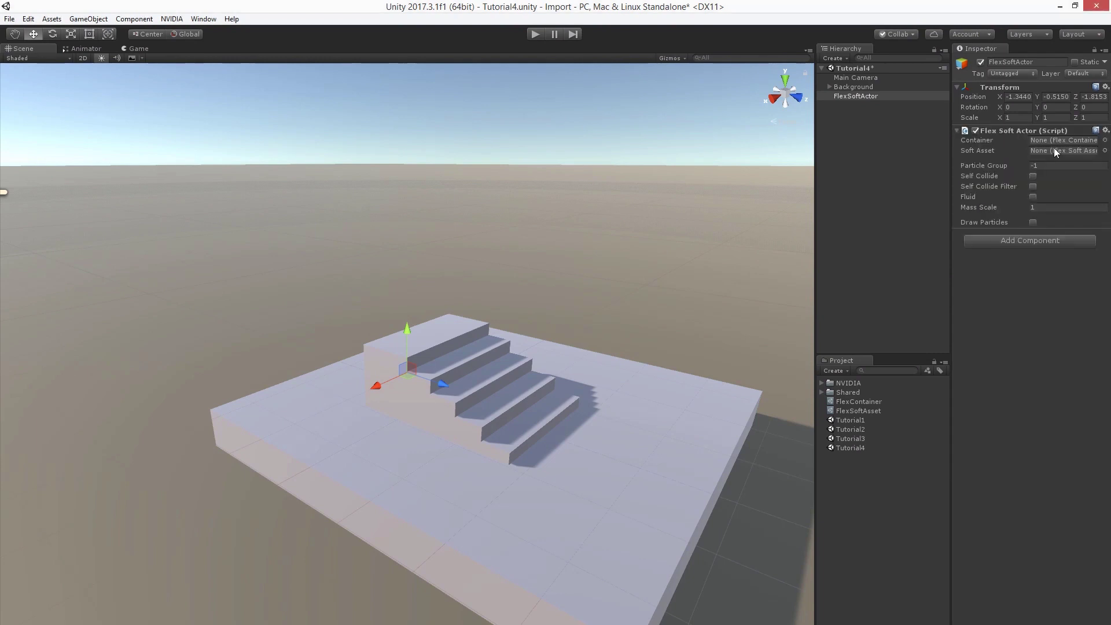
Step: Assign FlexContainer and FlexSoftAsset to the actor and position it at 0, 2, 0
{"action": "left_click_drag", "start_coordinate": [861, 402], "coordinate": [1042, 140]}
{"action": "left_click_drag", "start_coordinate": [866, 406], "coordinate": [1059, 152]}
{"action": "type", "text": "0"}
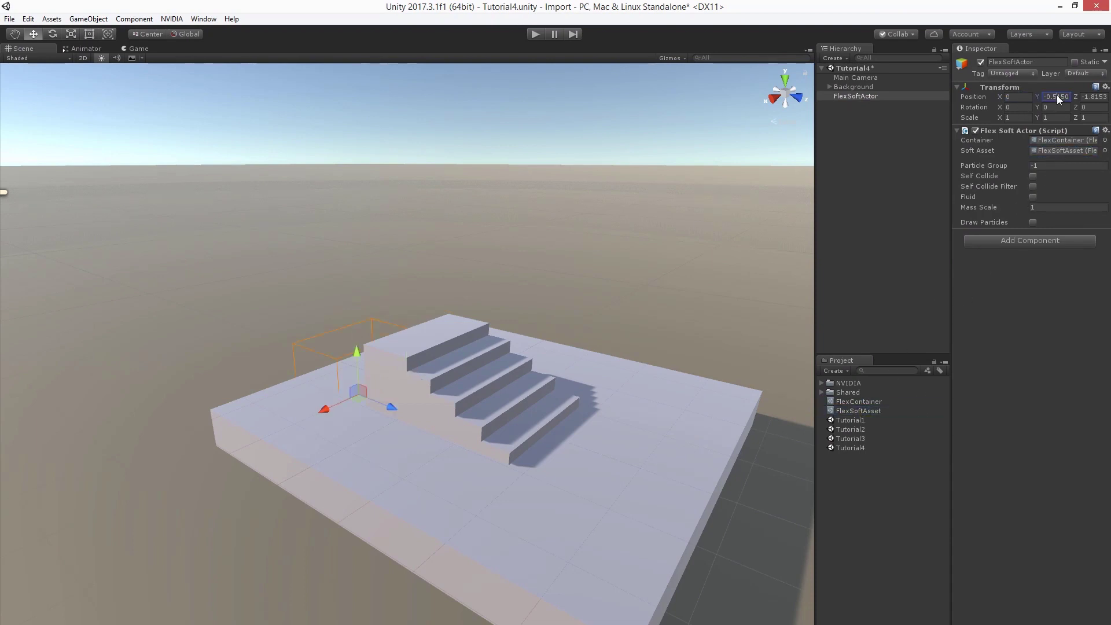
{"action": "left_click", "coordinate": [1056, 96]}
{"action": "type", "text": "2"}
{"action": "left_click", "coordinate": [1087, 96]}
{"action": "type", "text": "0"}
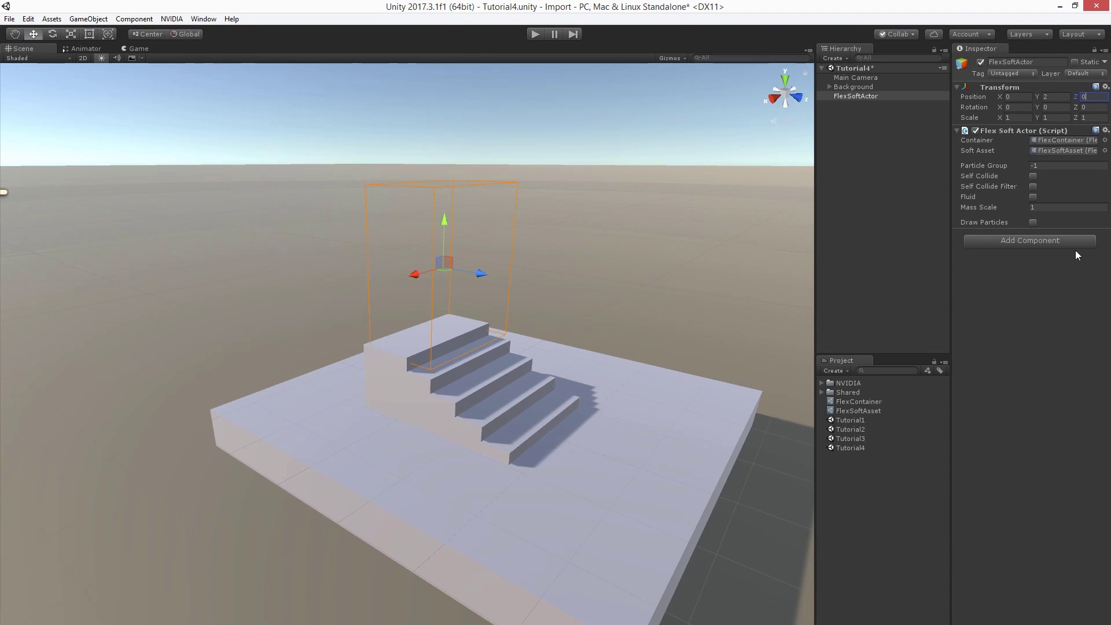
Step: Turn on Draw Particles and rotate the octopus -90 on X
{"action": "left_click", "coordinate": [1032, 222]}
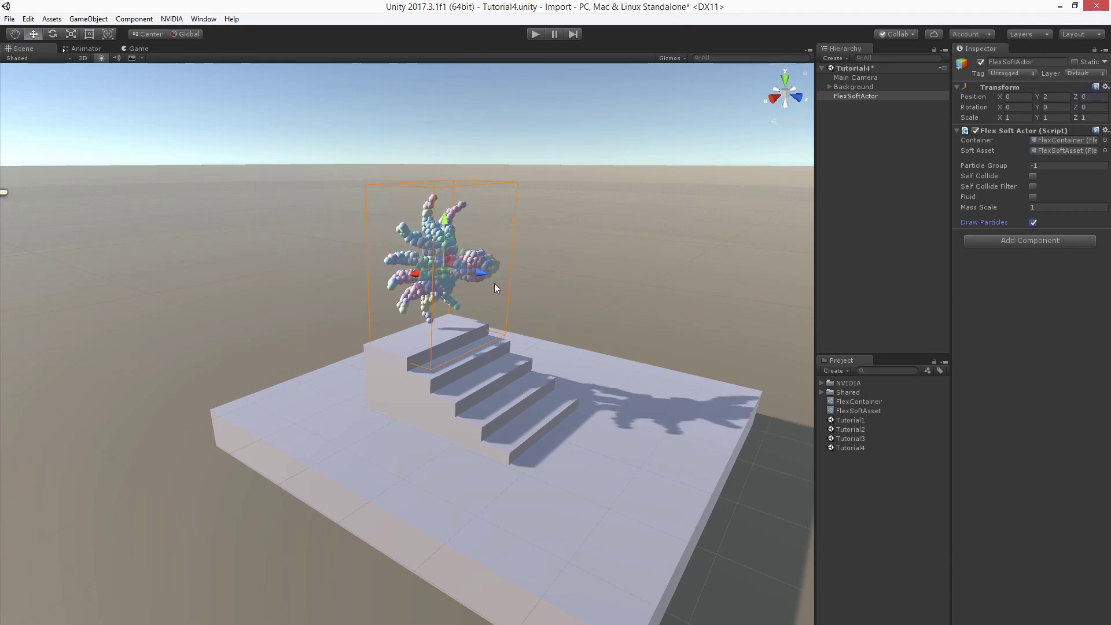
{"action": "key", "text": "e"}
{"action": "left_click_drag", "start_coordinate": [472, 238], "coordinate": [339, 162]}
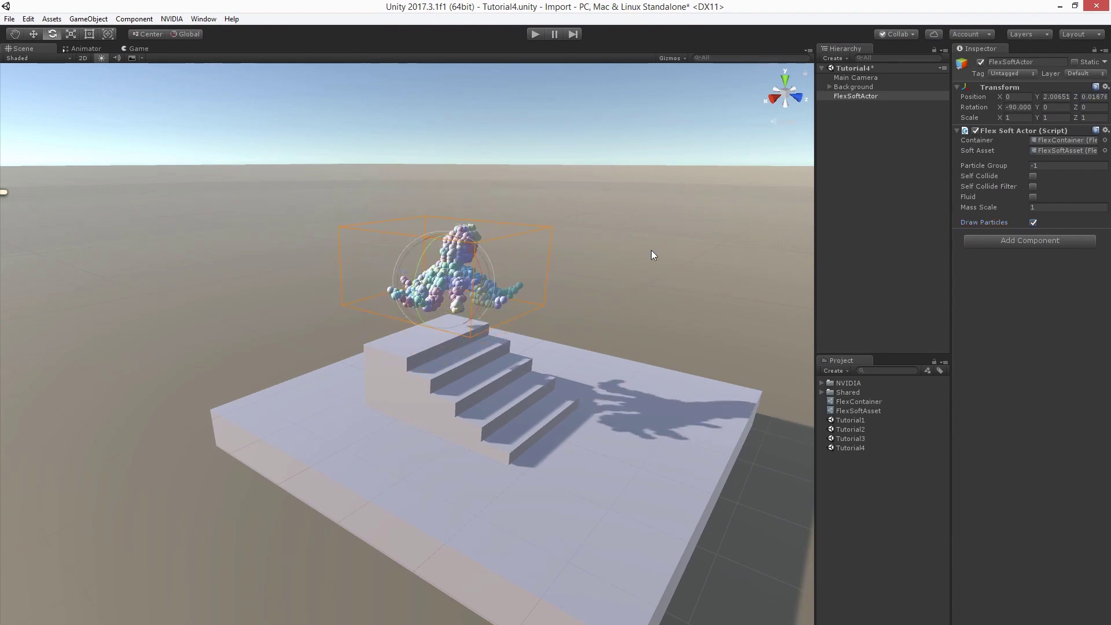
{"action": "left_click", "coordinate": [535, 34]}
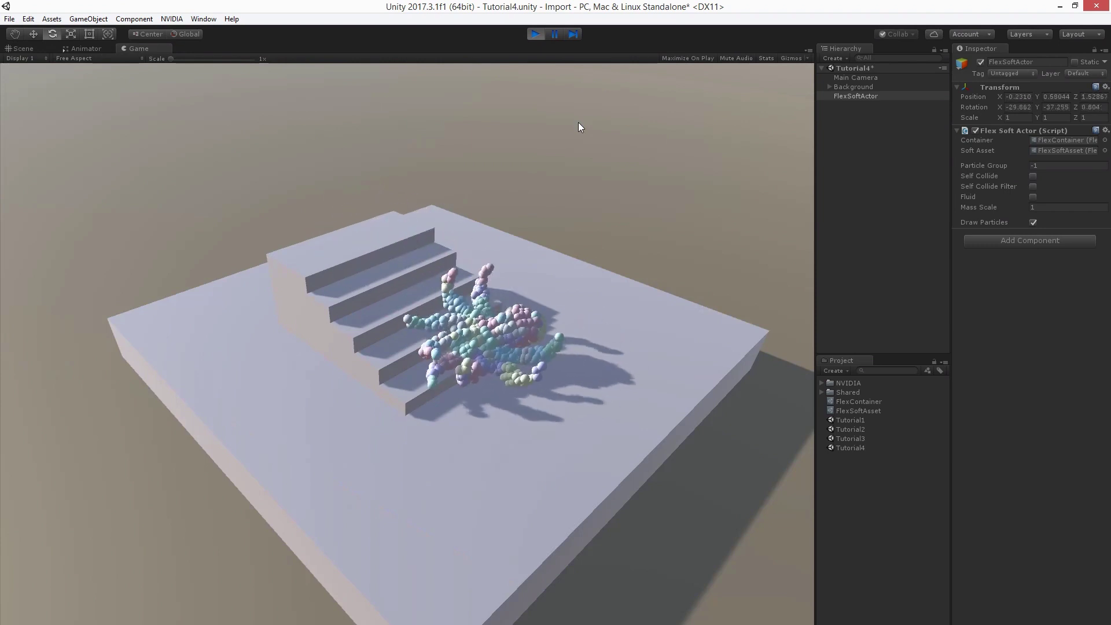
{"action": "left_click", "coordinate": [535, 34]}
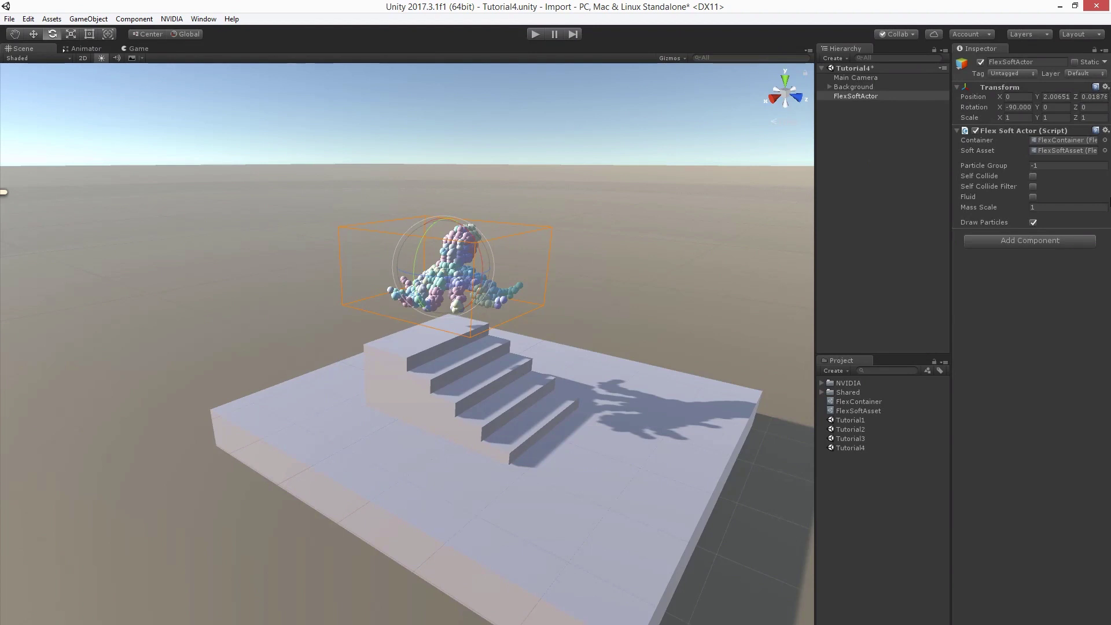
Step: Add a Skinned Mesh Renderer to FlexSoftActor that draws the Octopus mesh
{"action": "key", "text": "w"}
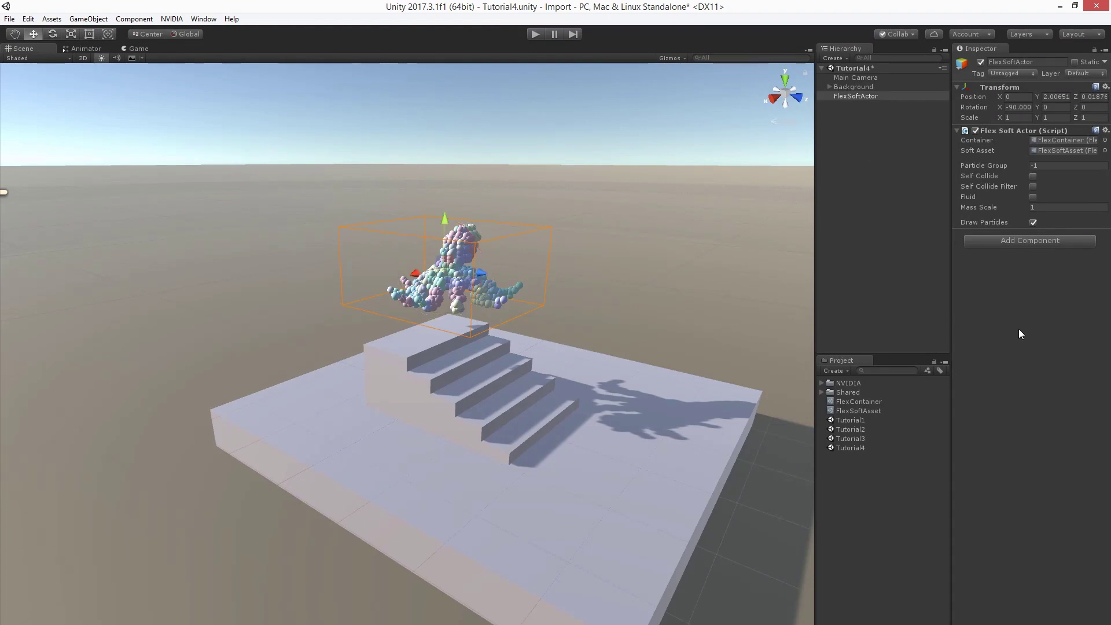
{"action": "left_click", "coordinate": [1025, 241]}
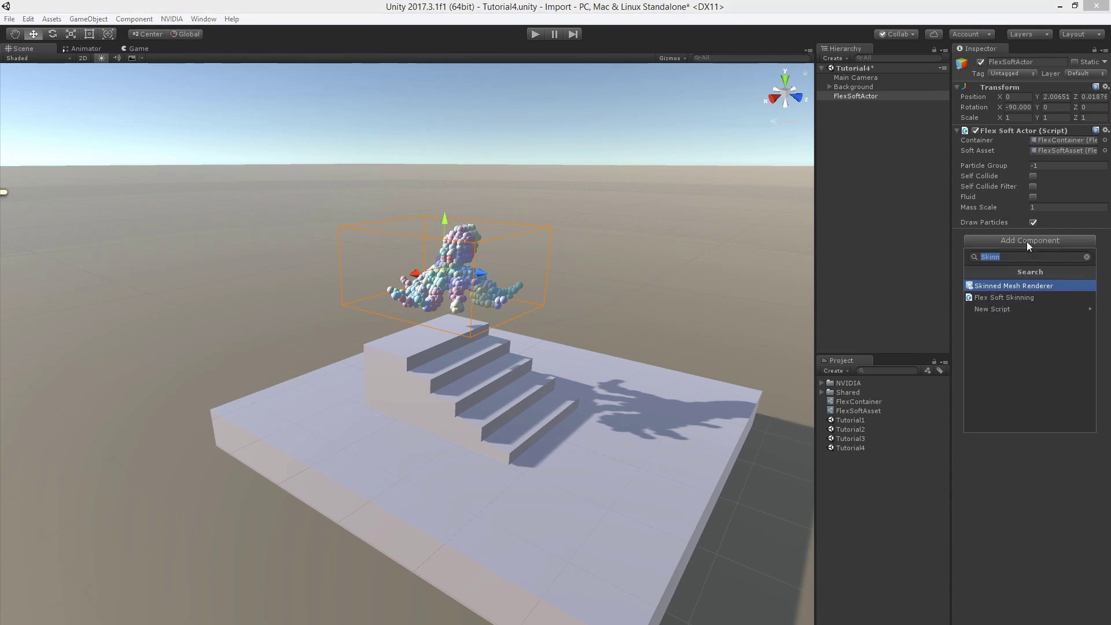
{"action": "left_click", "coordinate": [1019, 285]}
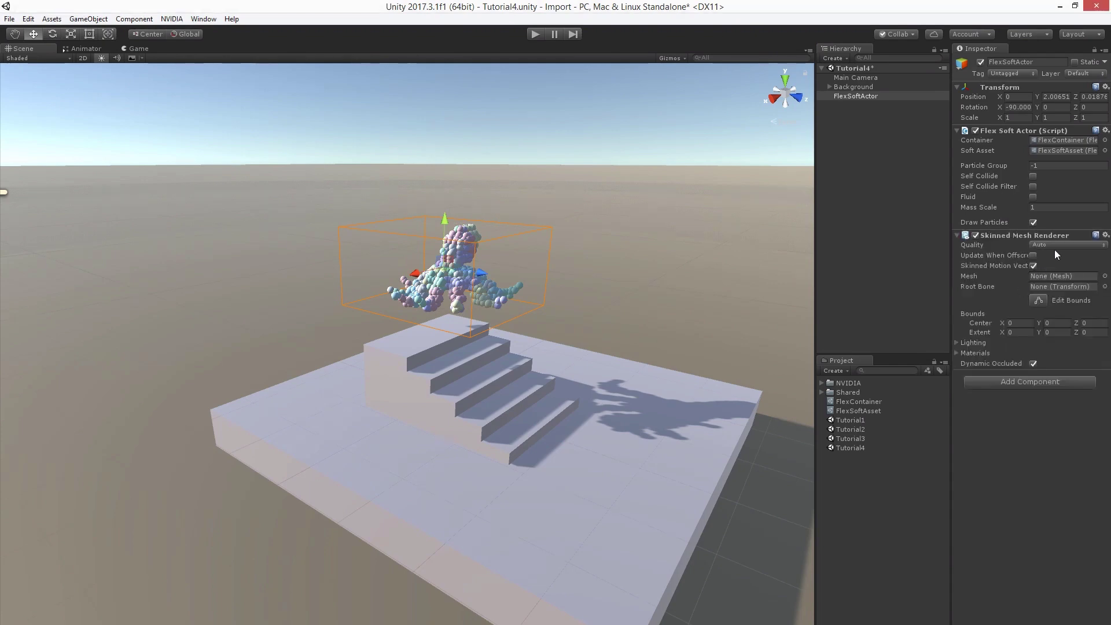
{"action": "left_click", "coordinate": [1105, 276]}
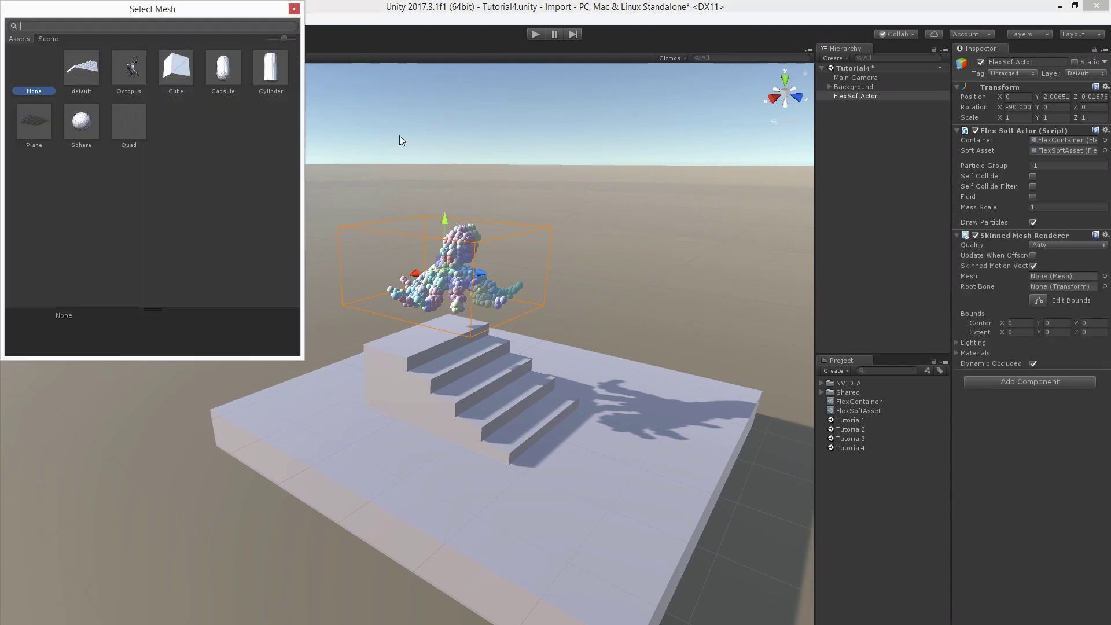
{"action": "double_click", "coordinate": [138, 67]}
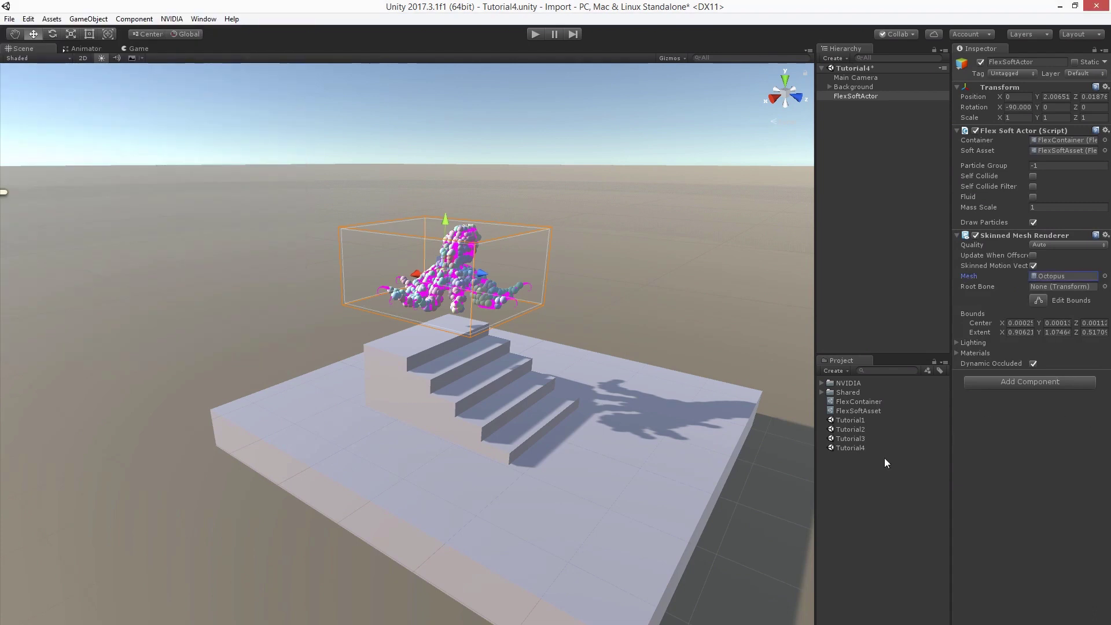
Step: Apply RedMaterial from the Shared folder to the octopus and turn off Draw Particles
{"action": "left_click", "coordinate": [822, 393]}
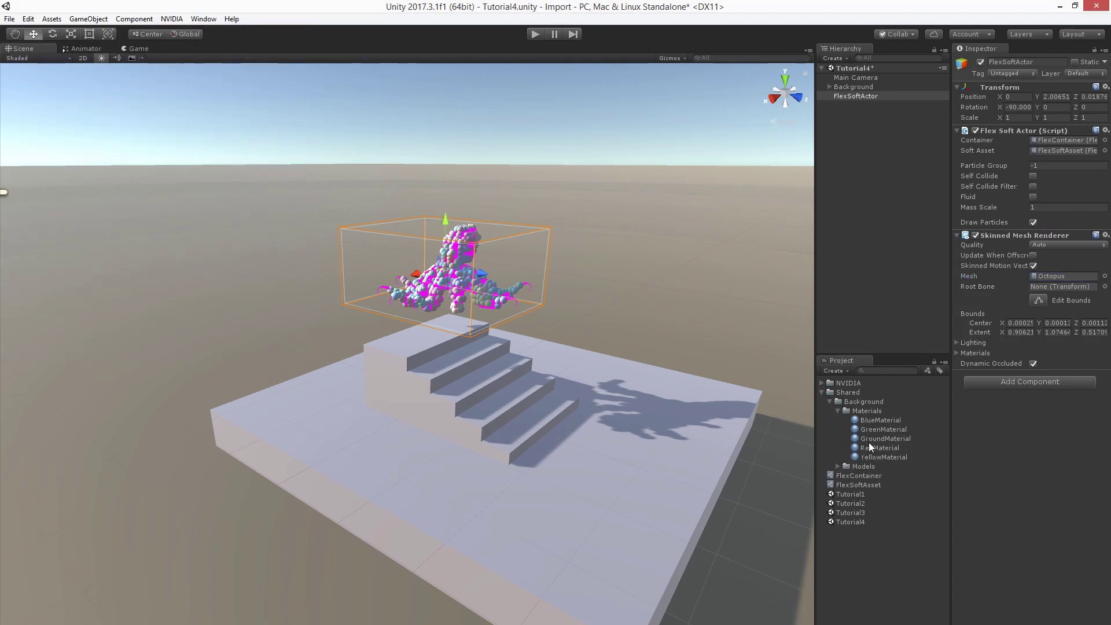
{"action": "left_click_drag", "start_coordinate": [869, 442], "coordinate": [427, 289]}
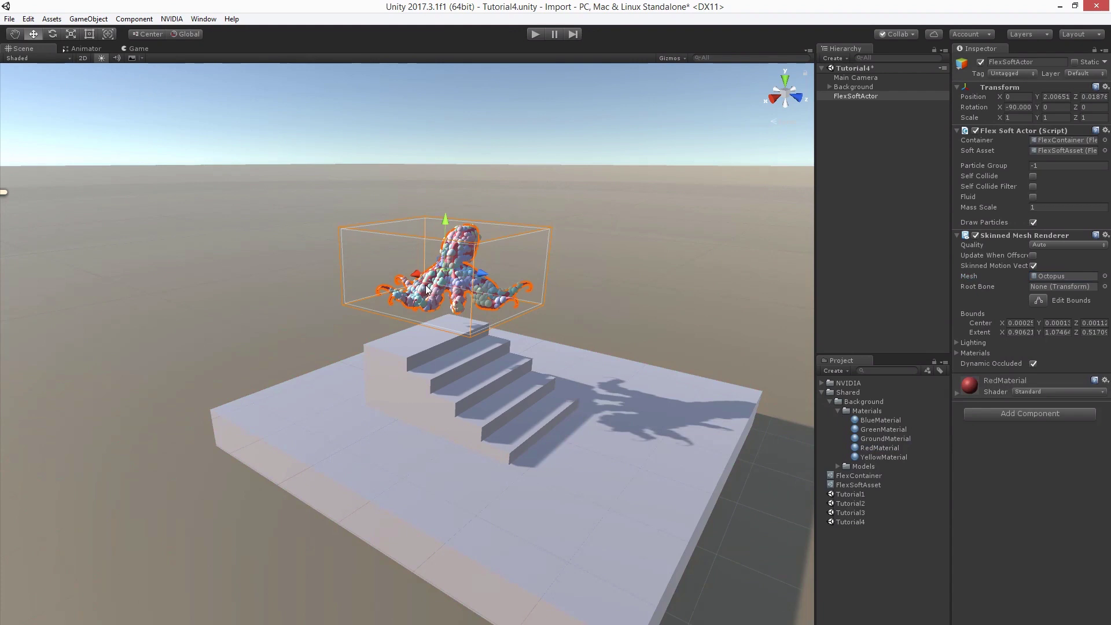
{"action": "left_click", "coordinate": [1031, 221]}
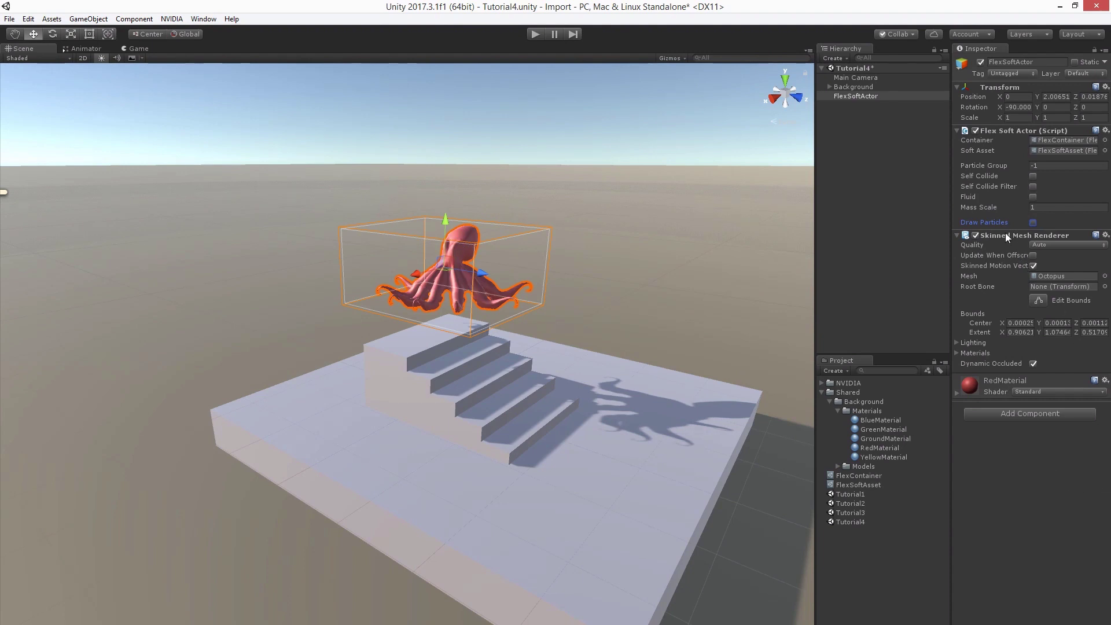
Step: Add a Flex Soft Skinning component to the octopus
{"action": "left_click", "coordinate": [957, 235]}
{"action": "left_click", "coordinate": [1033, 284]}
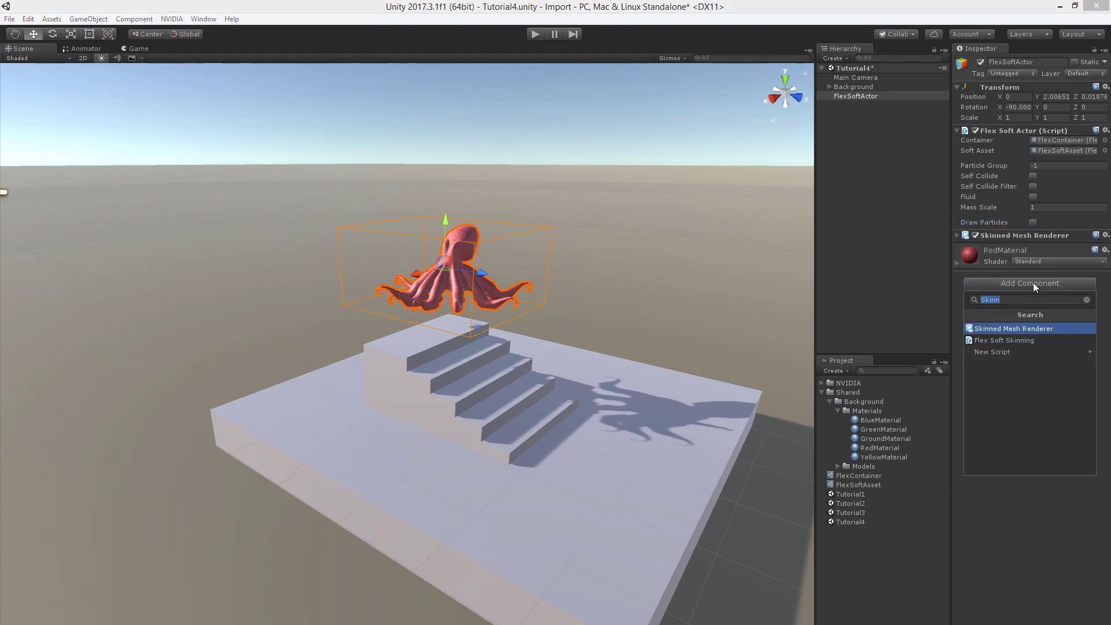
{"action": "type", "text": "Flex"}
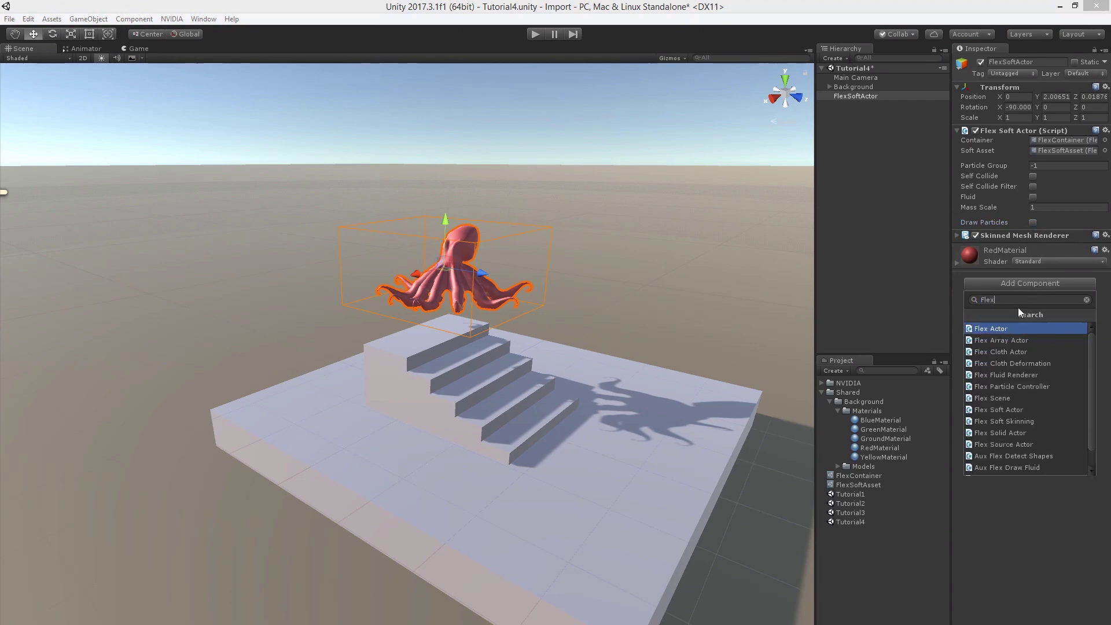
{"action": "left_click", "coordinate": [1021, 421]}
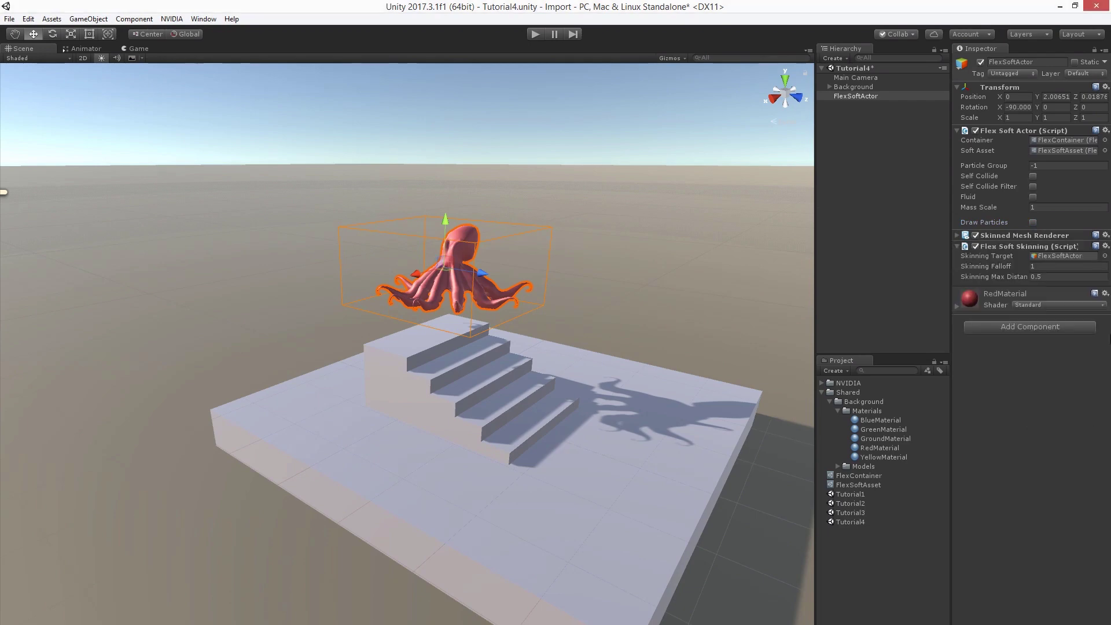
Step: Play the scene to watch the red octopus drape over the stairs, then stop
{"action": "left_click", "coordinate": [535, 34]}
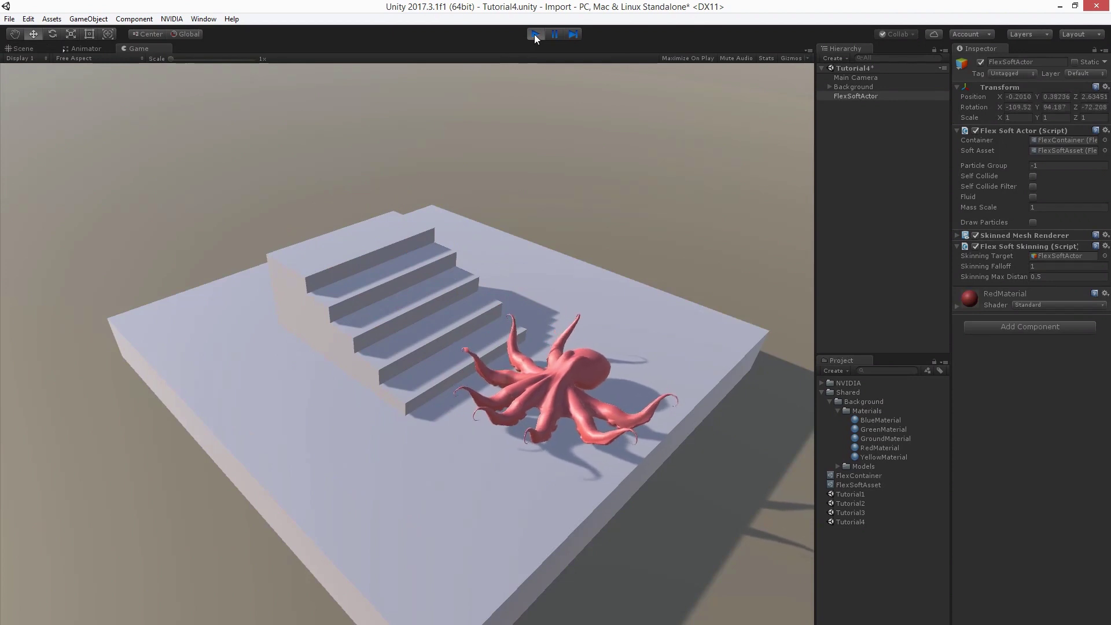
{"action": "left_click", "coordinate": [533, 34]}
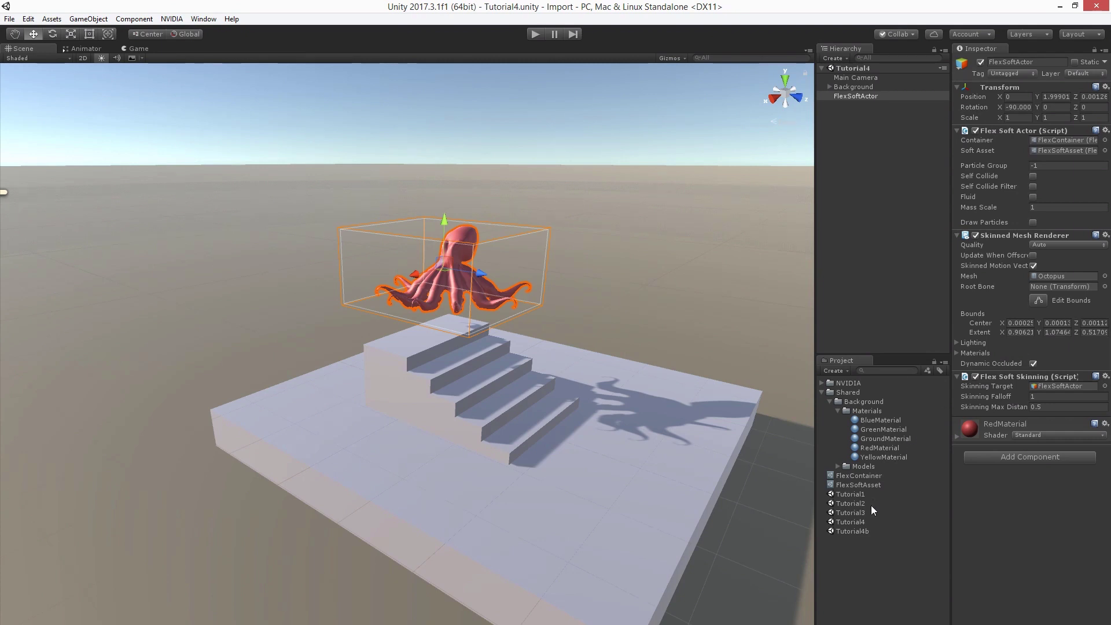
{"action": "double_click", "coordinate": [857, 531]}
Step: Play the Tutorial4b scene briefly to preview the cylinder bending, then stop
{"action": "left_click", "coordinate": [534, 34]}
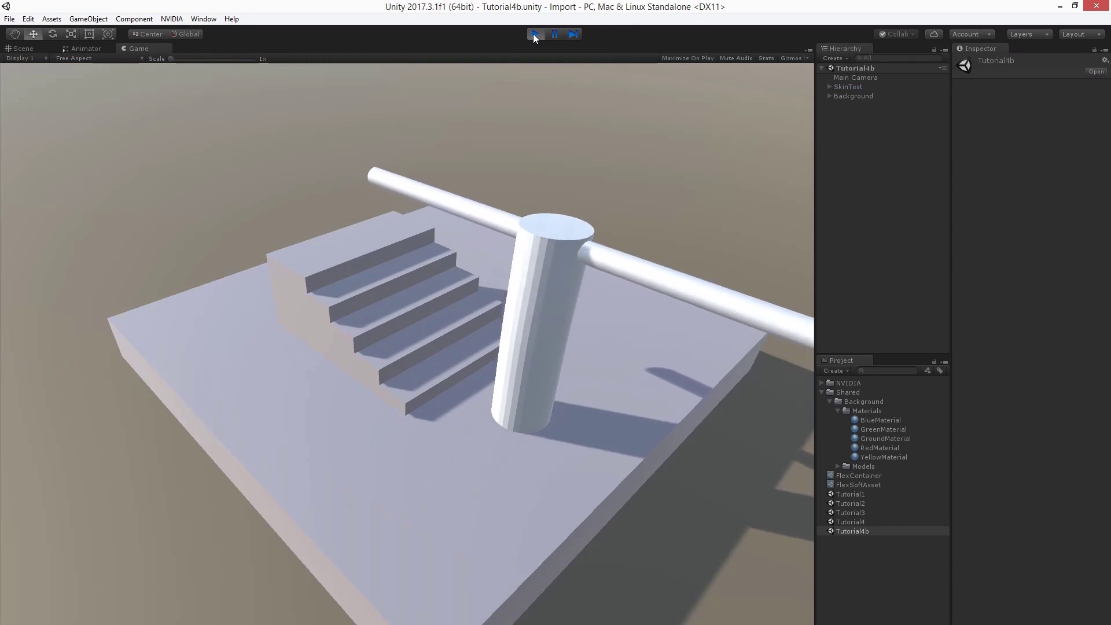
{"action": "left_click", "coordinate": [534, 34]}
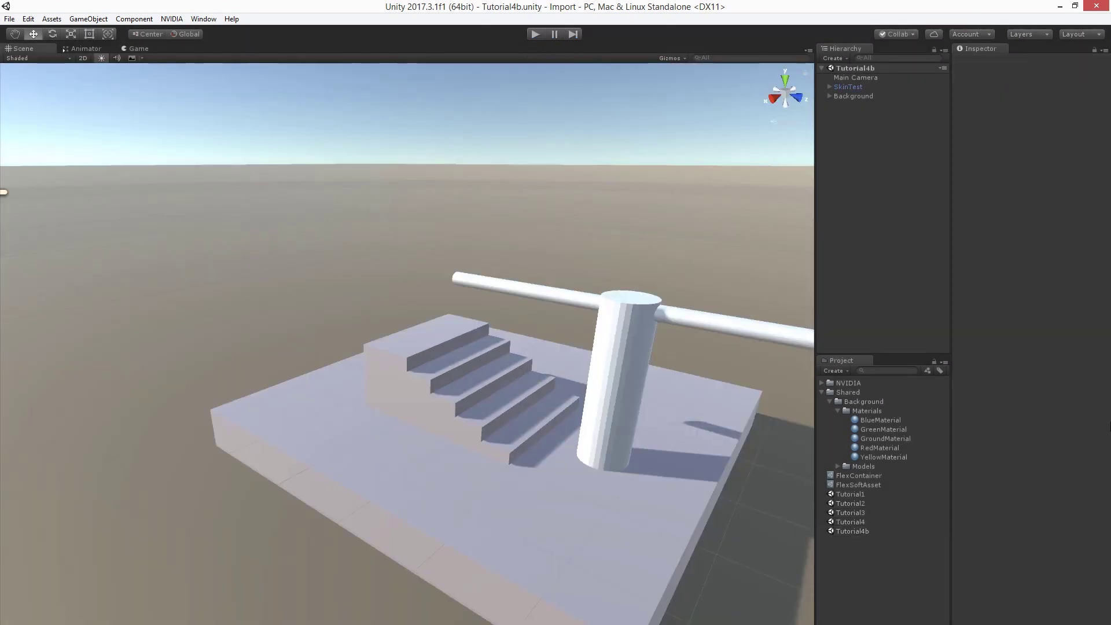
Step: Create another Flex Soft Asset, keeping the default name New FlexSoftAsset
{"action": "right_click", "coordinate": [866, 564]}
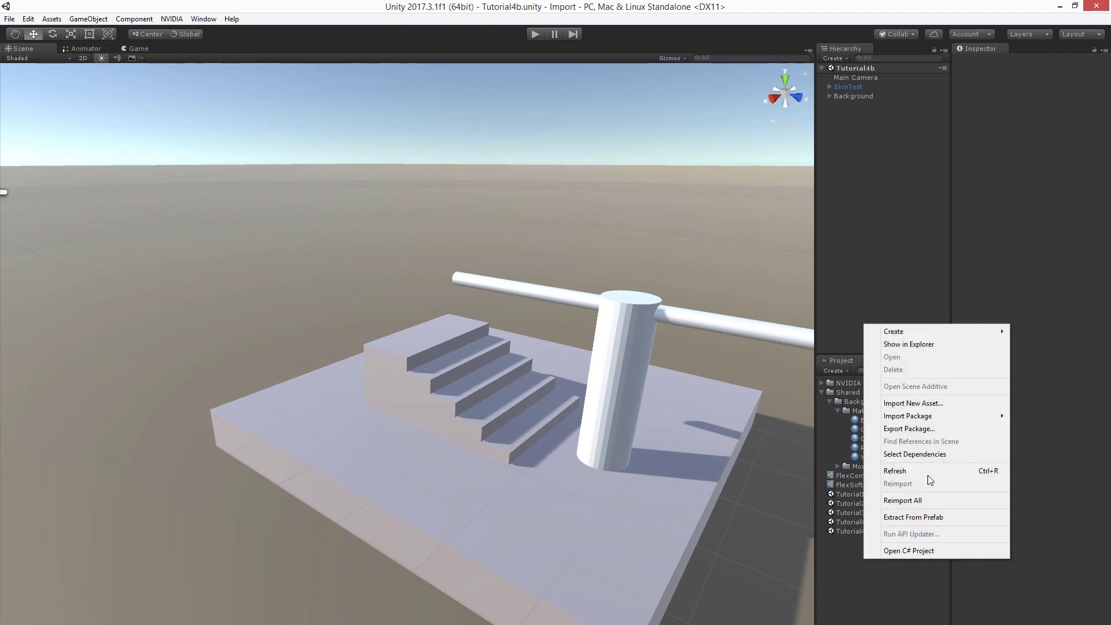
{"action": "mouse_move", "coordinate": [912, 331]}
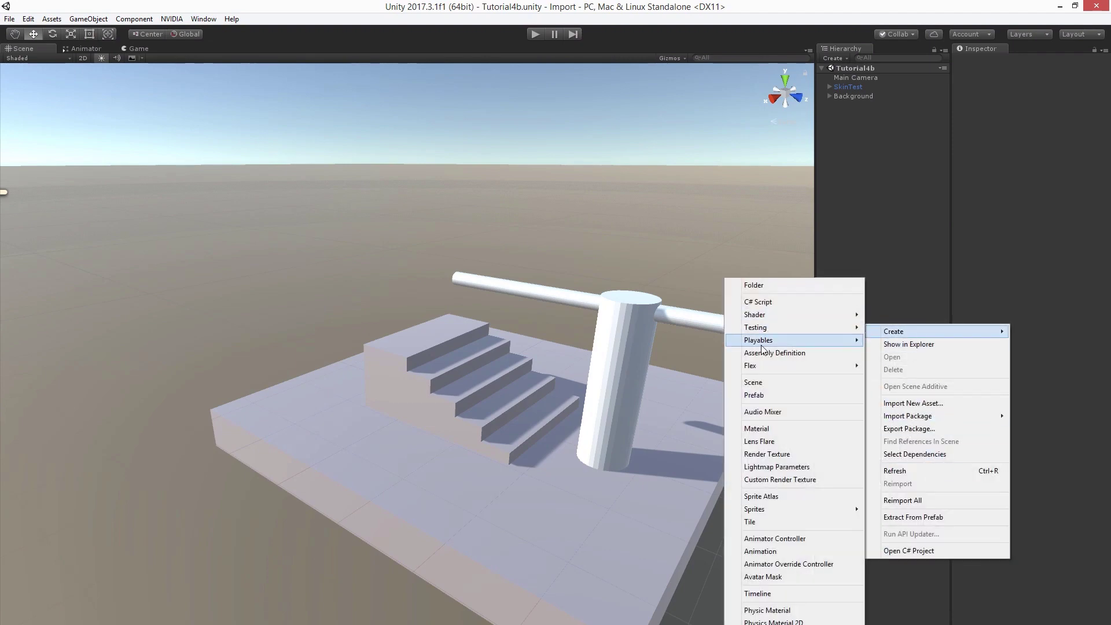
{"action": "mouse_move", "coordinate": [765, 366]}
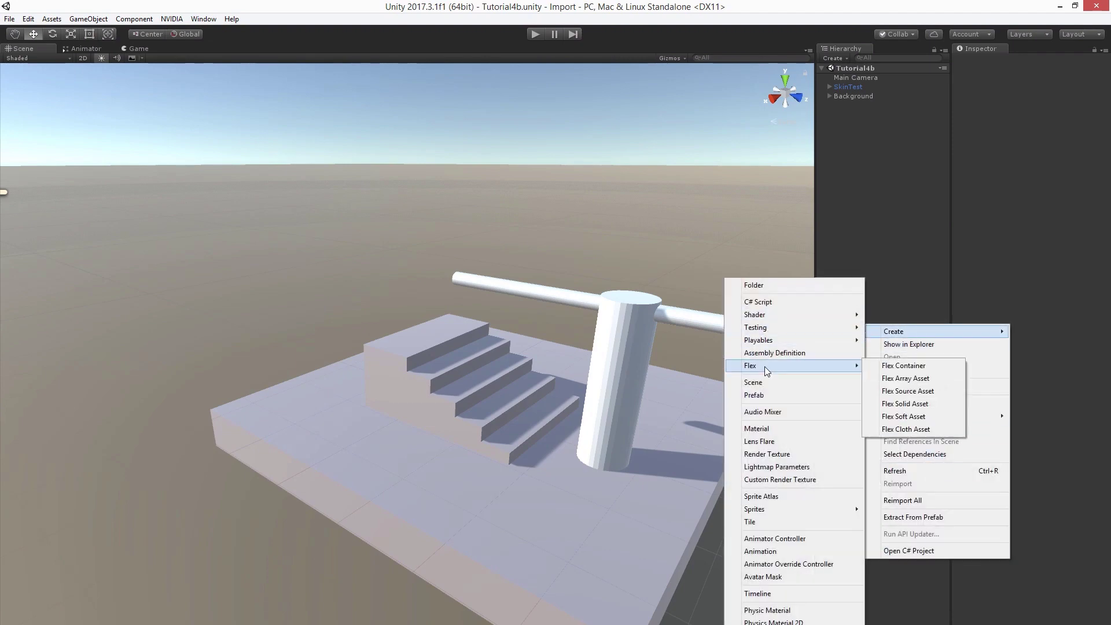
{"action": "left_click", "coordinate": [905, 416]}
{"action": "key", "text": "Return"}
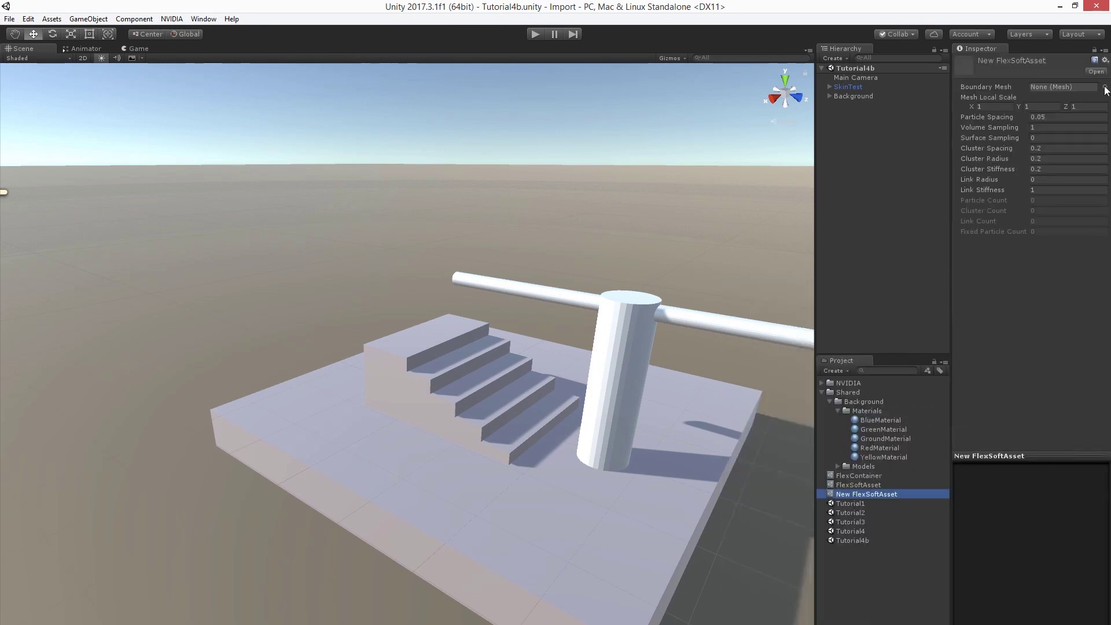
Step: Use the Cylinder as its boundary mesh with Mesh Local Scale 0.2, 1, 0.2
{"action": "left_click", "coordinate": [1105, 87]}
{"action": "double_click", "coordinate": [86, 119]}
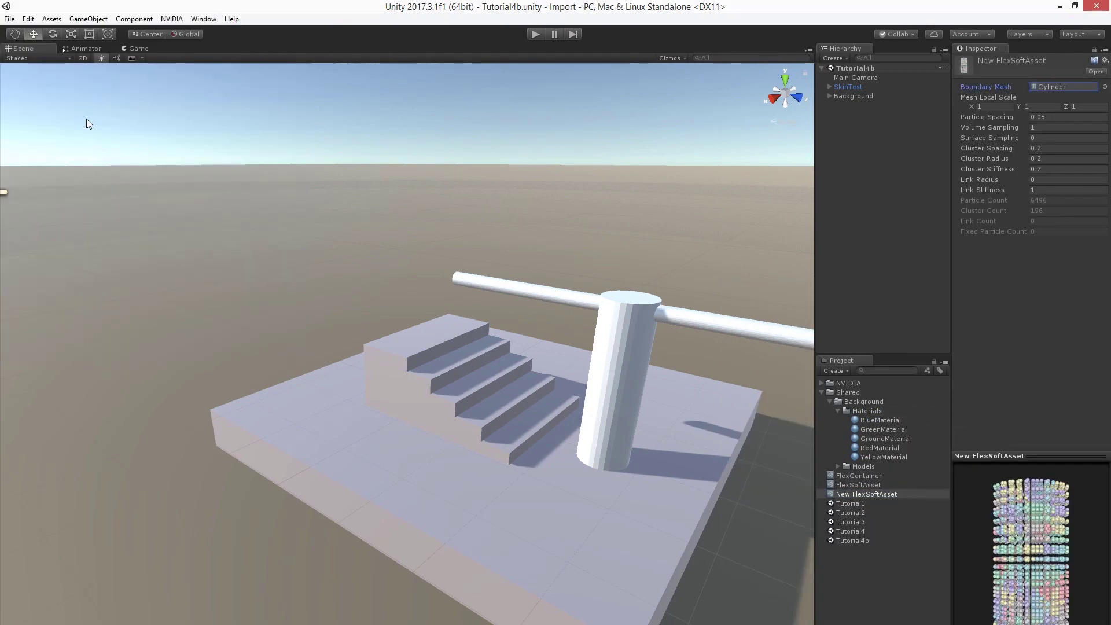
{"action": "left_click", "coordinate": [984, 107]}
{"action": "type", "text": "0.2"}
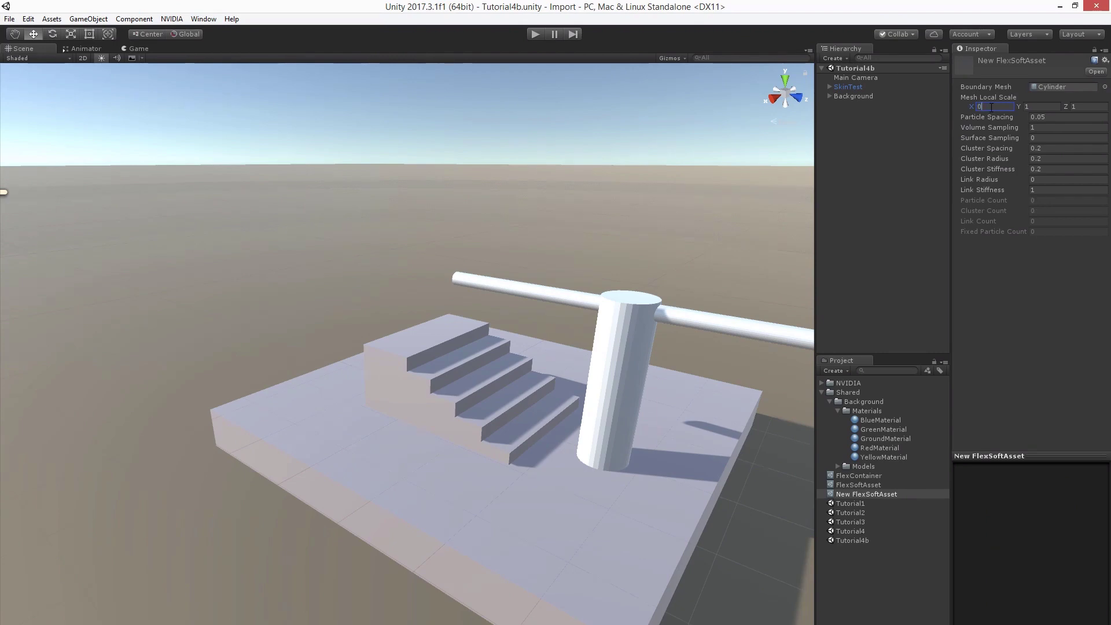
{"action": "left_click", "coordinate": [1084, 108]}
{"action": "type", "text": "0.2"}
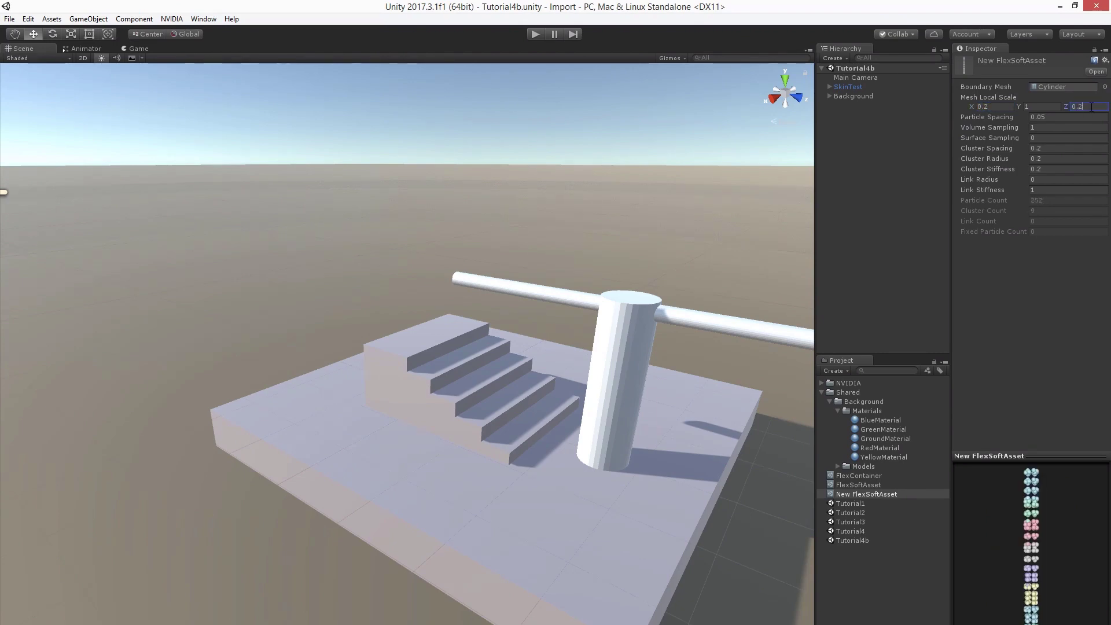
{"action": "left_click_drag", "start_coordinate": [1060, 474], "coordinate": [1095, 524]}
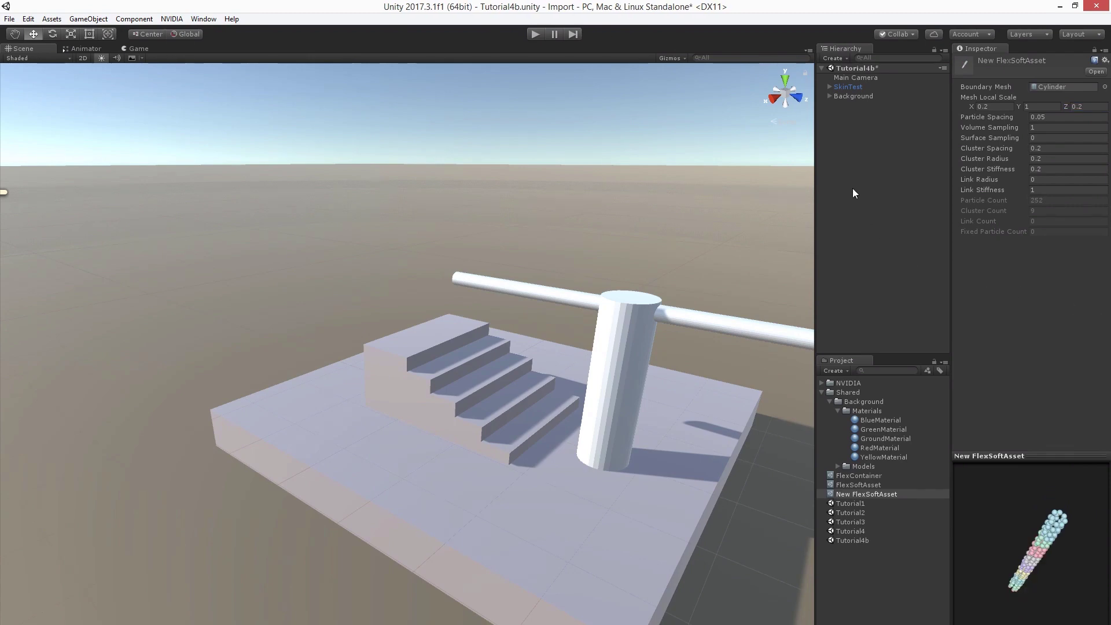
Step: Create an empty object in the Hierarchy named FlexRightArm
{"action": "right_click", "coordinate": [845, 138]}
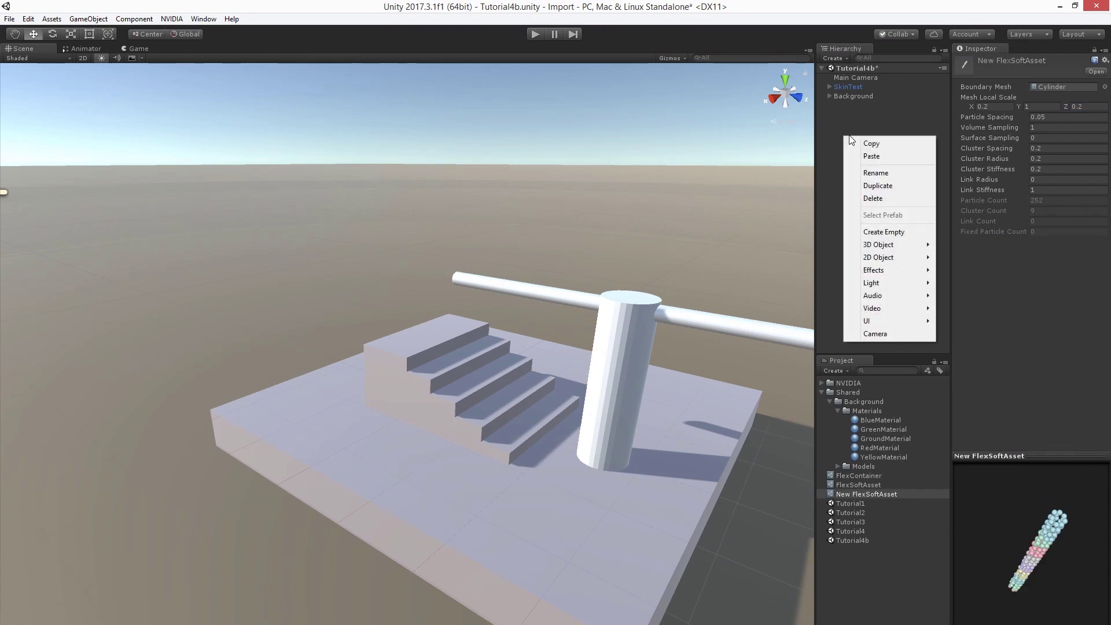
{"action": "left_click", "coordinate": [884, 232]}
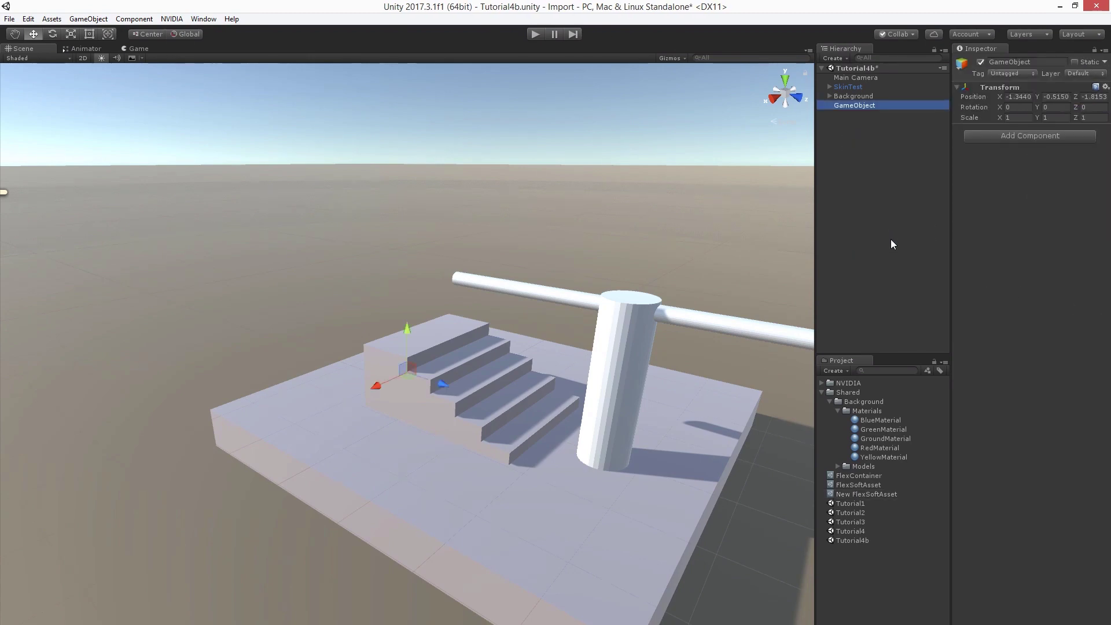
{"action": "key", "text": "F2"}
{"action": "type", "text": "FlexRightArm"}
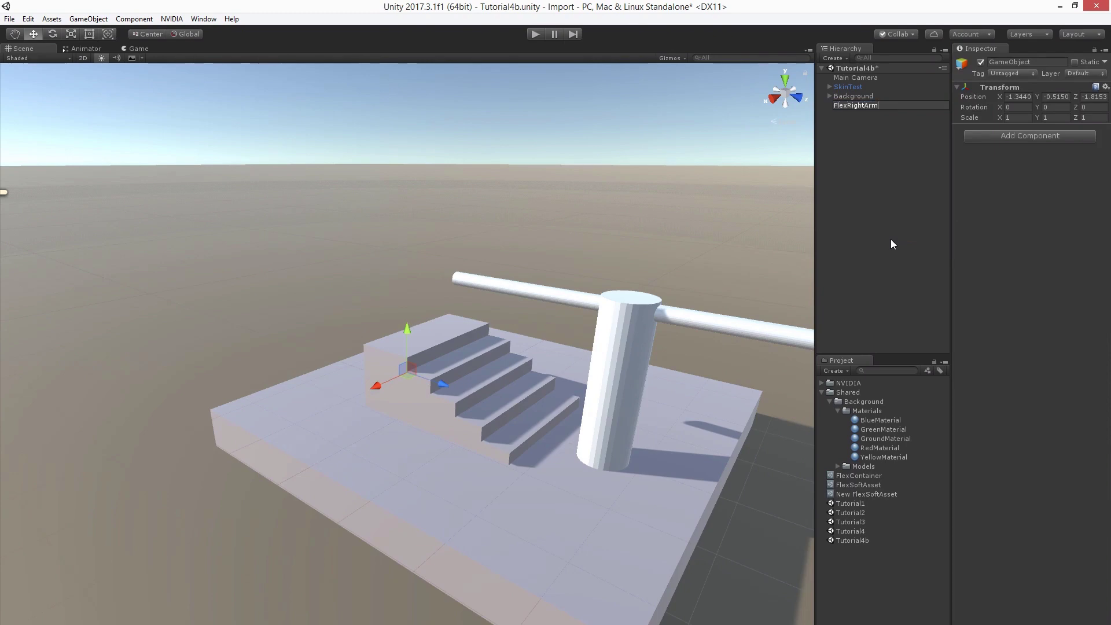
{"action": "key", "text": "Return"}
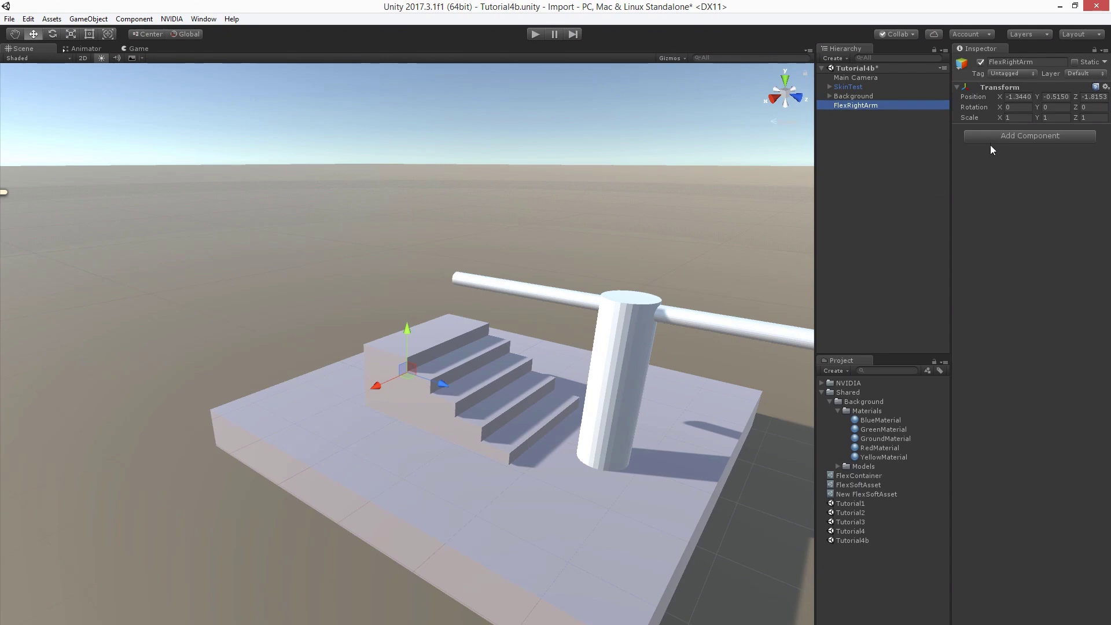
Step: Give it a Flex Soft Actor using FlexContainer and New FlexSoftAsset, raised to Y 3.407
{"action": "left_click", "coordinate": [998, 135]}
{"action": "type", "text": "FlexS"}
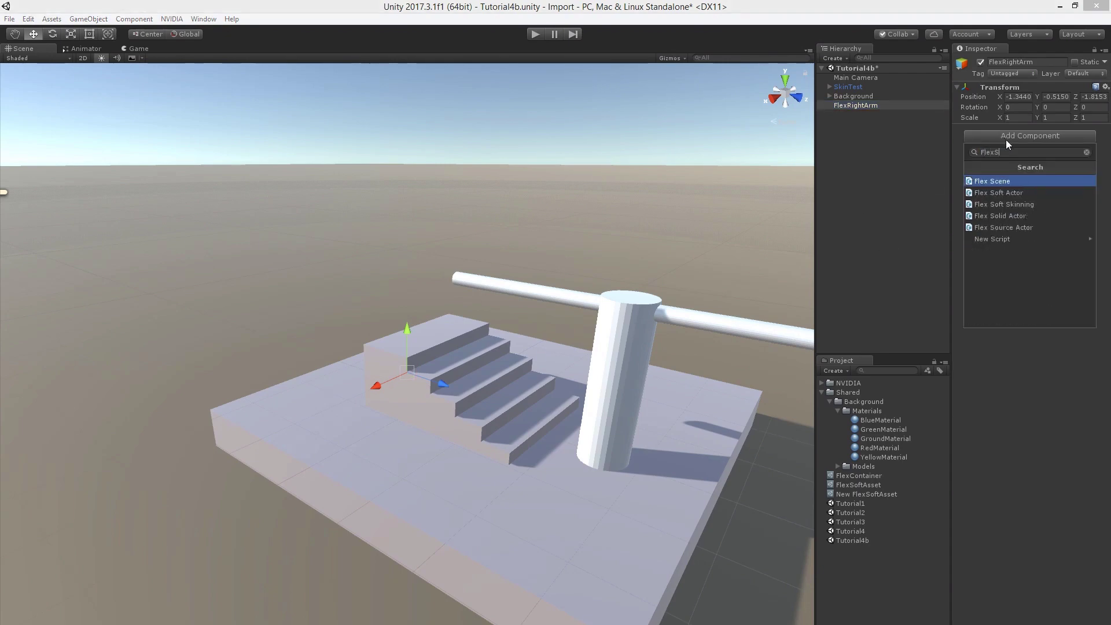
{"action": "type", "text": "o"}
{"action": "key", "text": "Return"}
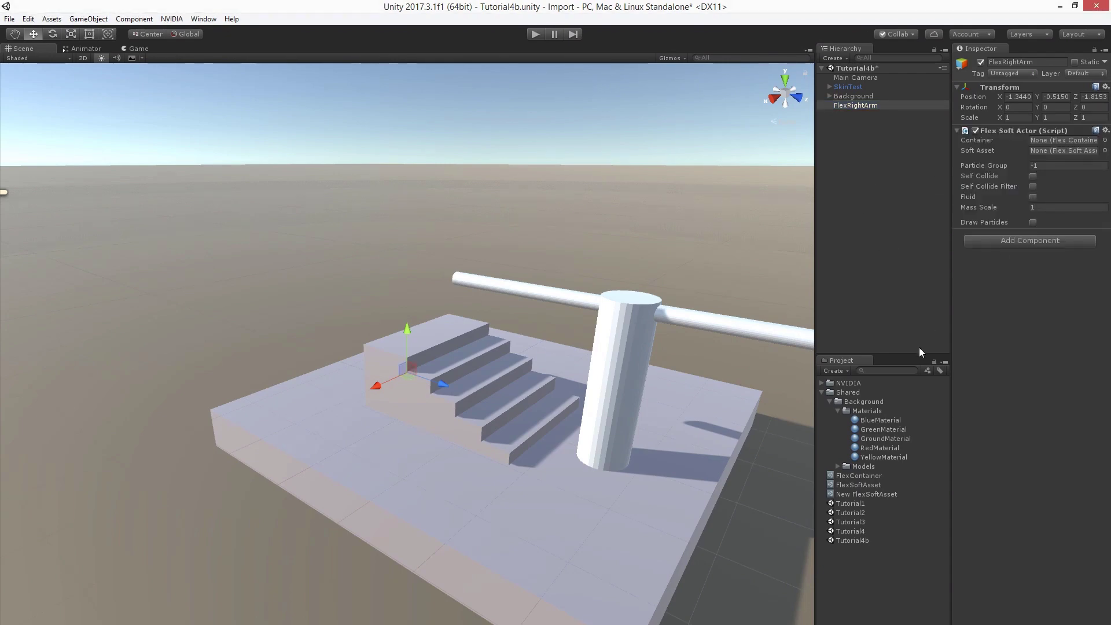
{"action": "left_click_drag", "start_coordinate": [862, 478], "coordinate": [1071, 143]}
{"action": "left_click_drag", "start_coordinate": [864, 493], "coordinate": [1061, 150]}
{"action": "left_click_drag", "start_coordinate": [405, 331], "coordinate": [400, 161]}
Step: Draw FlexRightArm's particles, rotate it 90 on X, and place it at 0.096, 1.916, 1.24
{"action": "left_click", "coordinate": [1033, 223]}
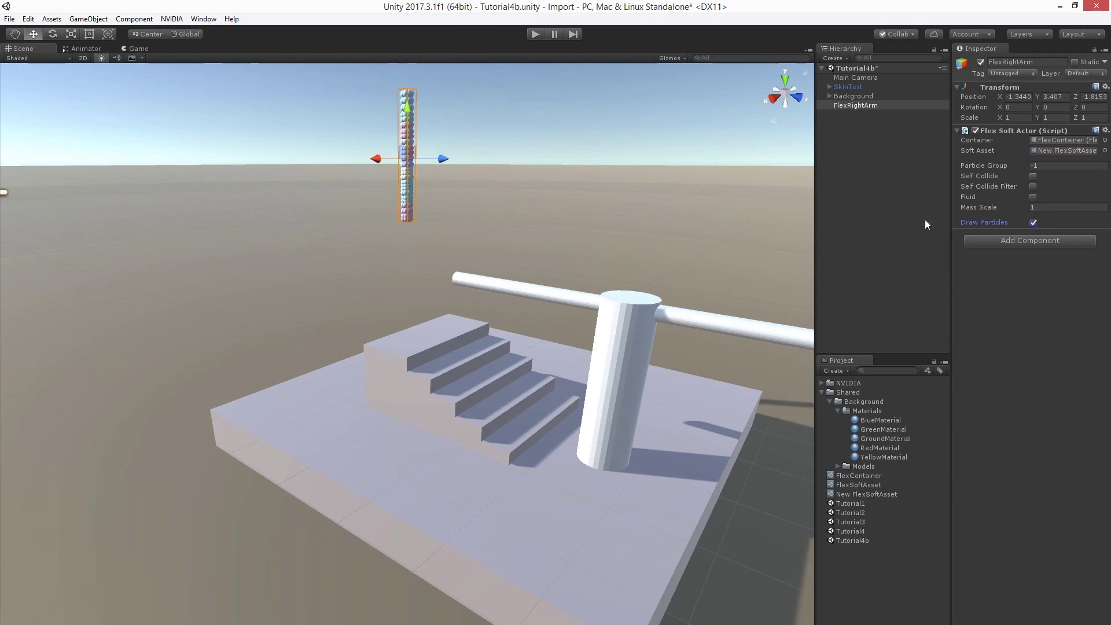
{"action": "left_click_drag", "start_coordinate": [429, 152], "coordinate": [554, 196]}
{"action": "key", "text": "e"}
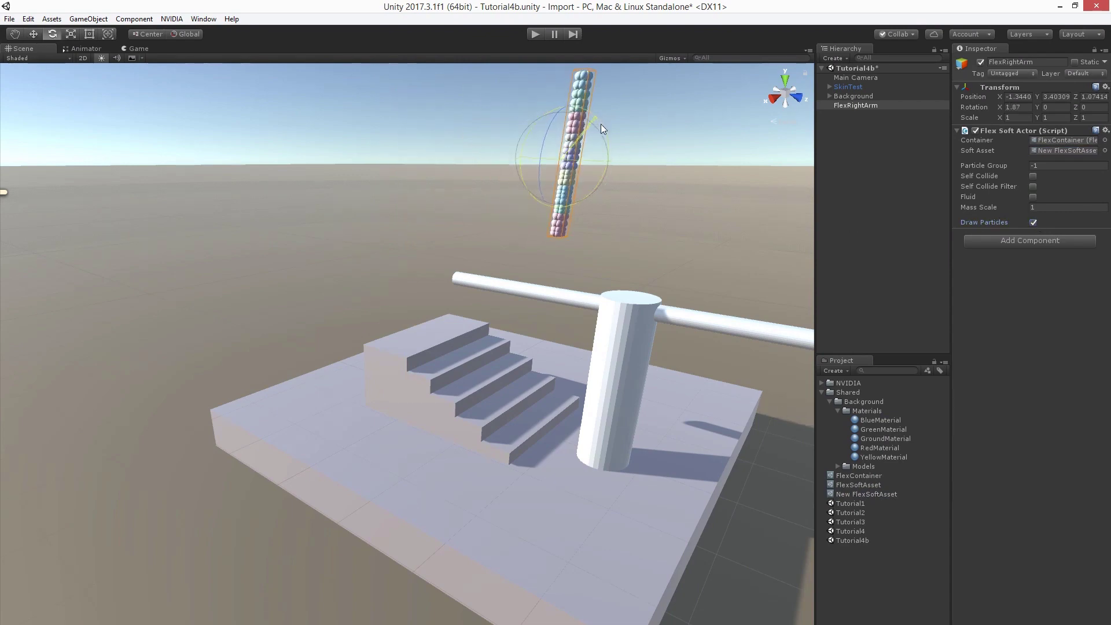
{"action": "left_click_drag", "start_coordinate": [600, 124], "coordinate": [608, 292]}
{"action": "key", "text": "w"}
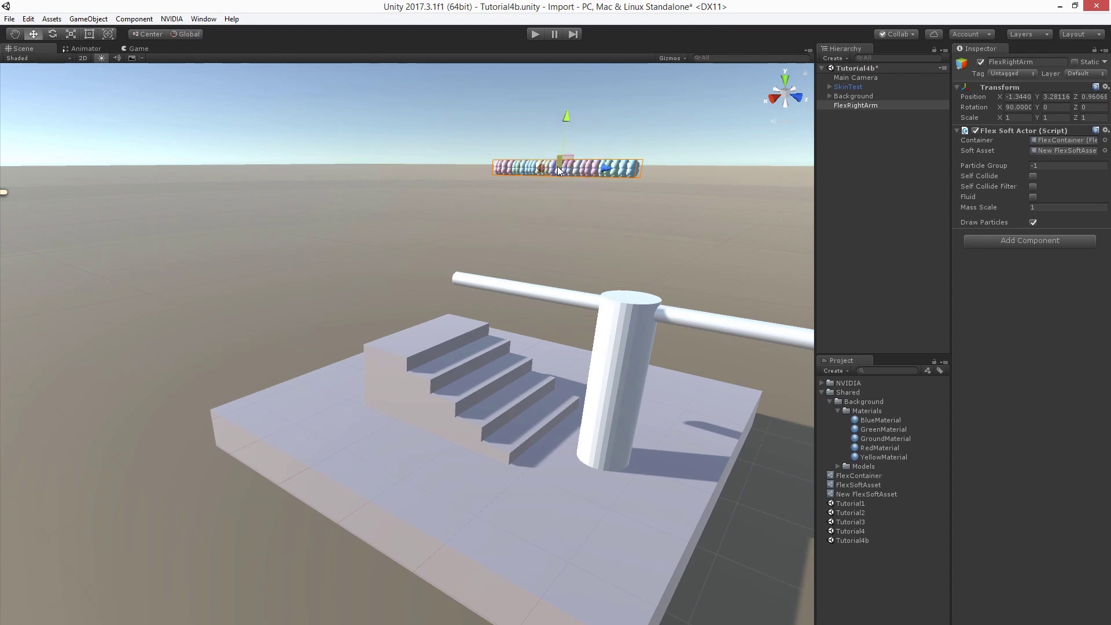
{"action": "left_click_drag", "start_coordinate": [557, 166], "coordinate": [559, 298]}
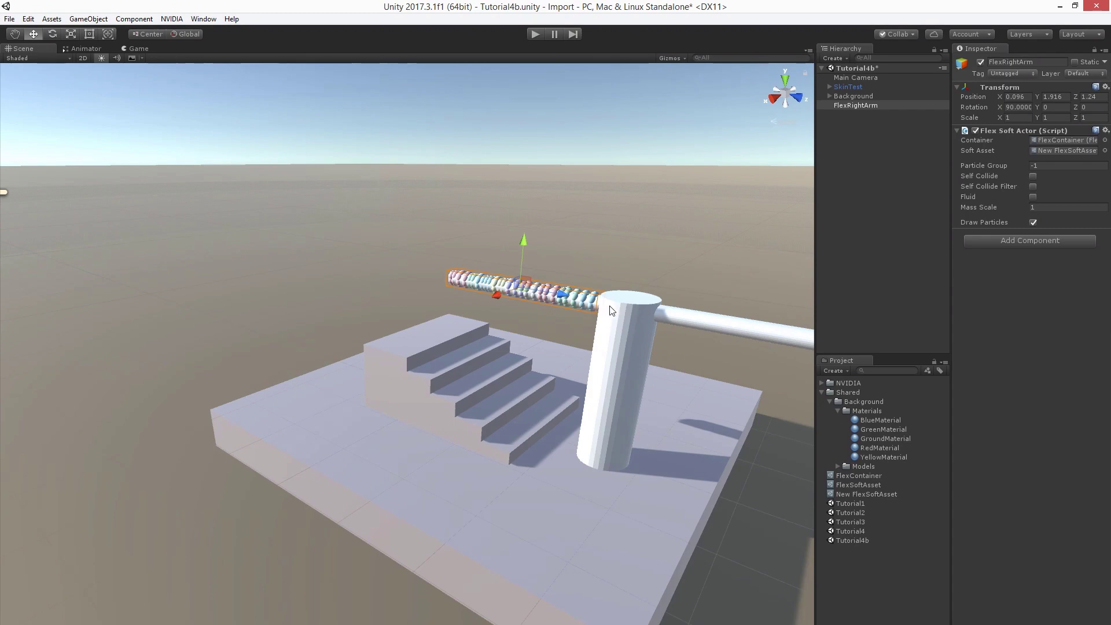
Step: In New FlexSoftAsset's preview, mark the 23 particles at the top end as fixed
{"action": "left_click", "coordinate": [873, 493]}
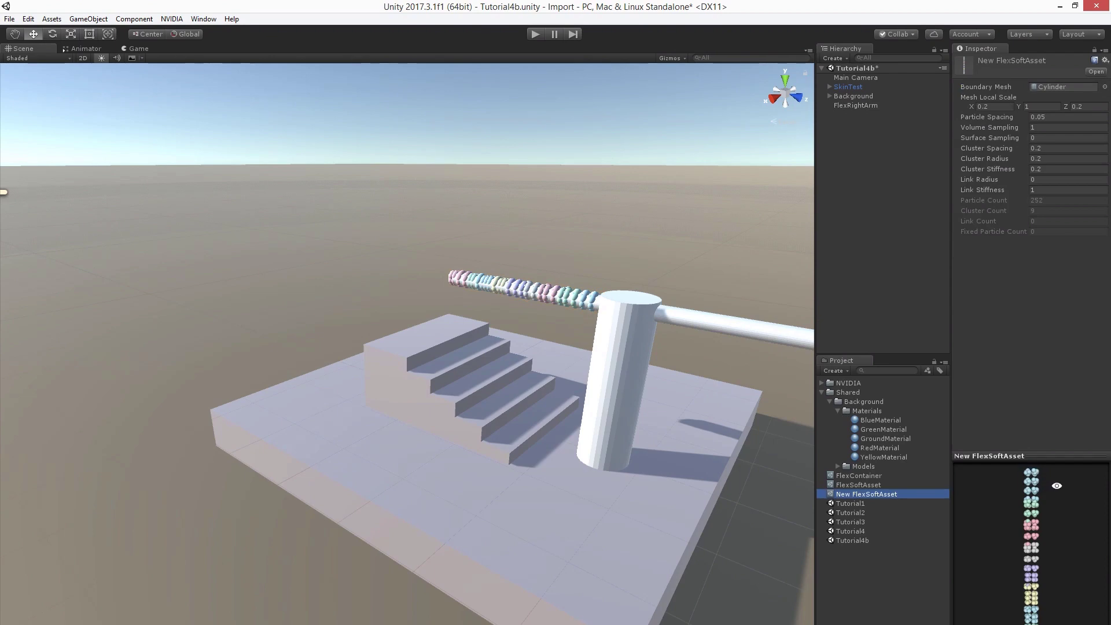
{"action": "left_click_drag", "start_coordinate": [1060, 482], "coordinate": [1036, 476]}
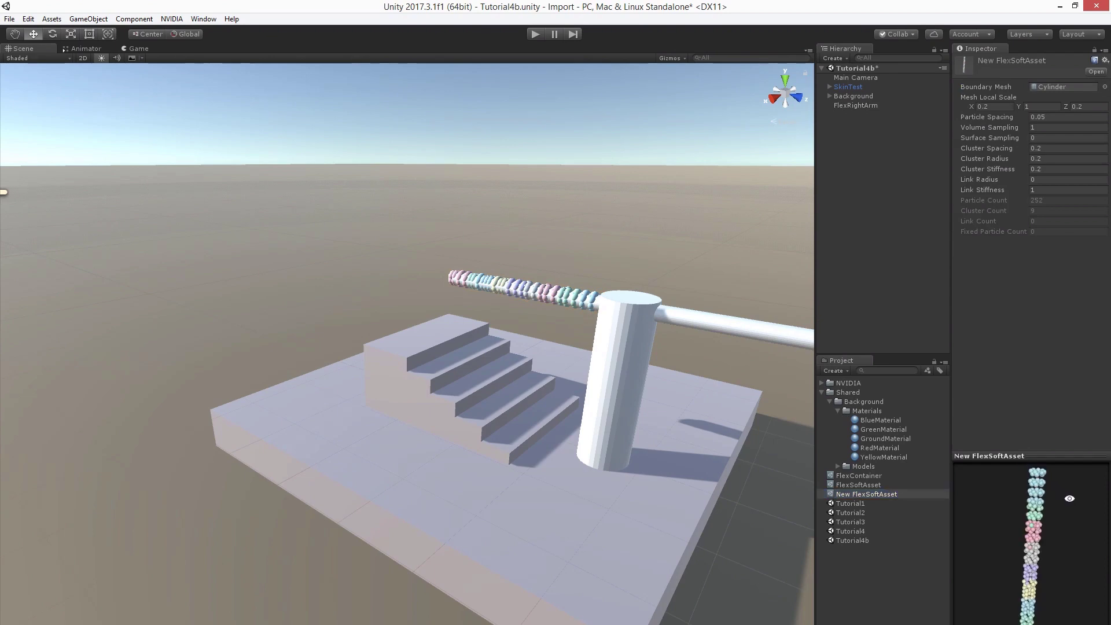
{"action": "left_click", "coordinate": [1032, 475]}
{"action": "left_click", "coordinate": [1033, 473]}
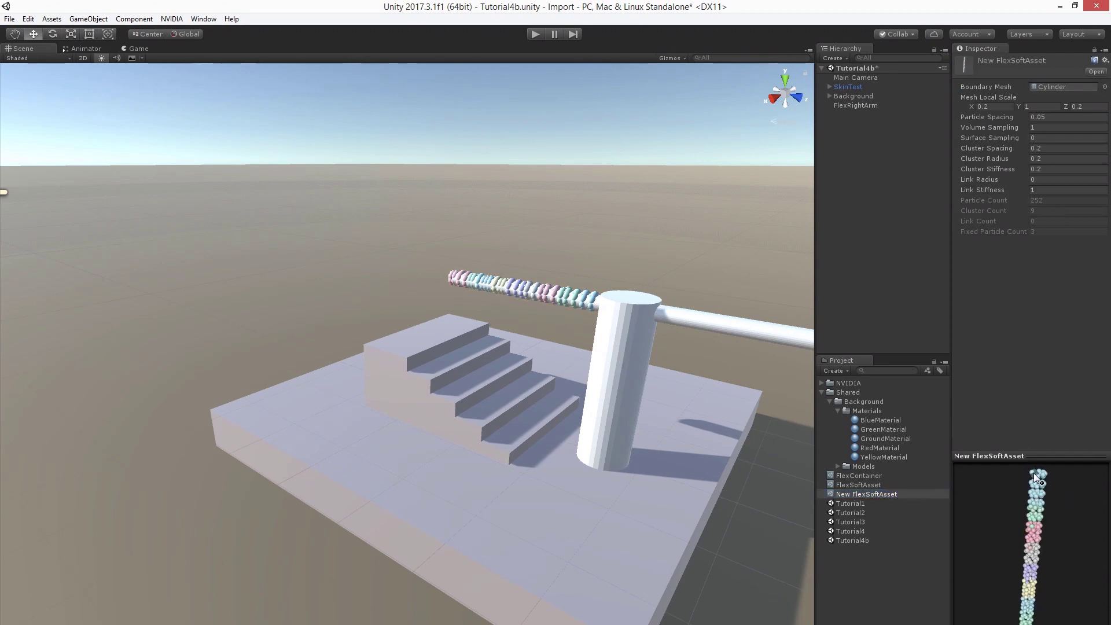
{"action": "left_click", "coordinate": [1036, 476]}
{"action": "left_click", "coordinate": [1039, 481]}
{"action": "left_click", "coordinate": [1041, 491]}
{"action": "left_click", "coordinate": [830, 86]}
Step: Parent FlexRightArm under Bone.002 in the SkinTest armature and test-run the scene
{"action": "left_click", "coordinate": [883, 130]}
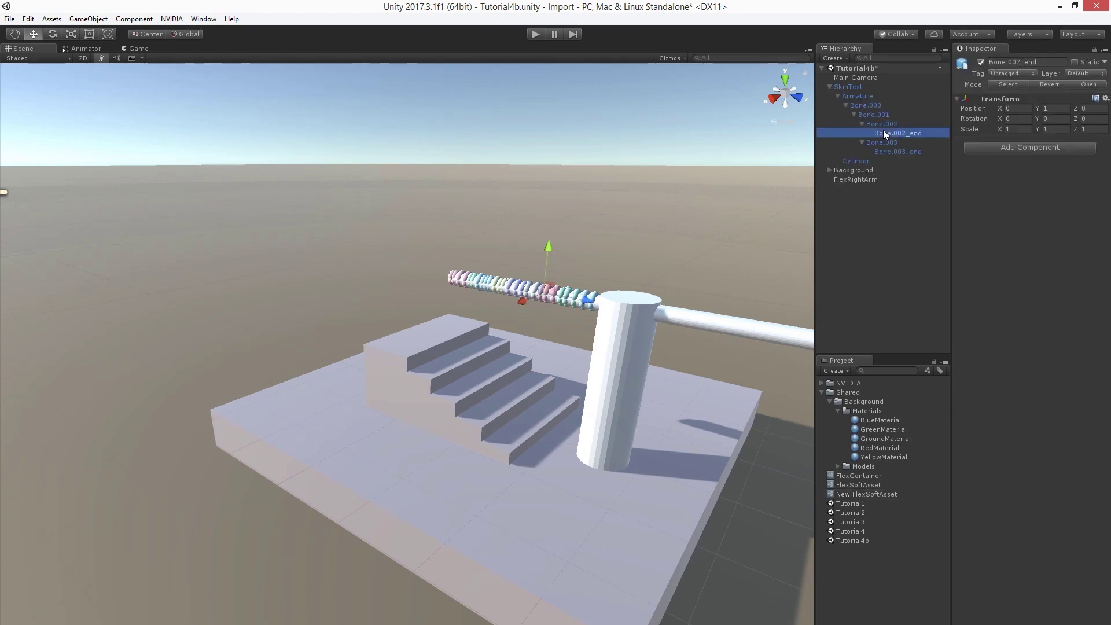
{"action": "left_click", "coordinate": [882, 125]}
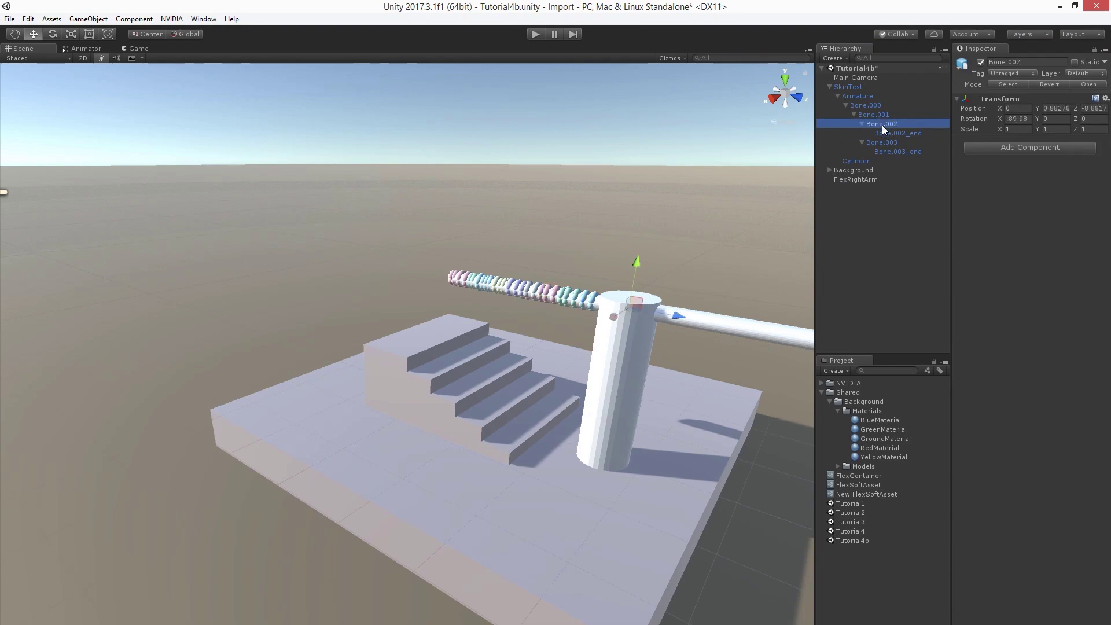
{"action": "left_click_drag", "start_coordinate": [846, 183], "coordinate": [880, 123]}
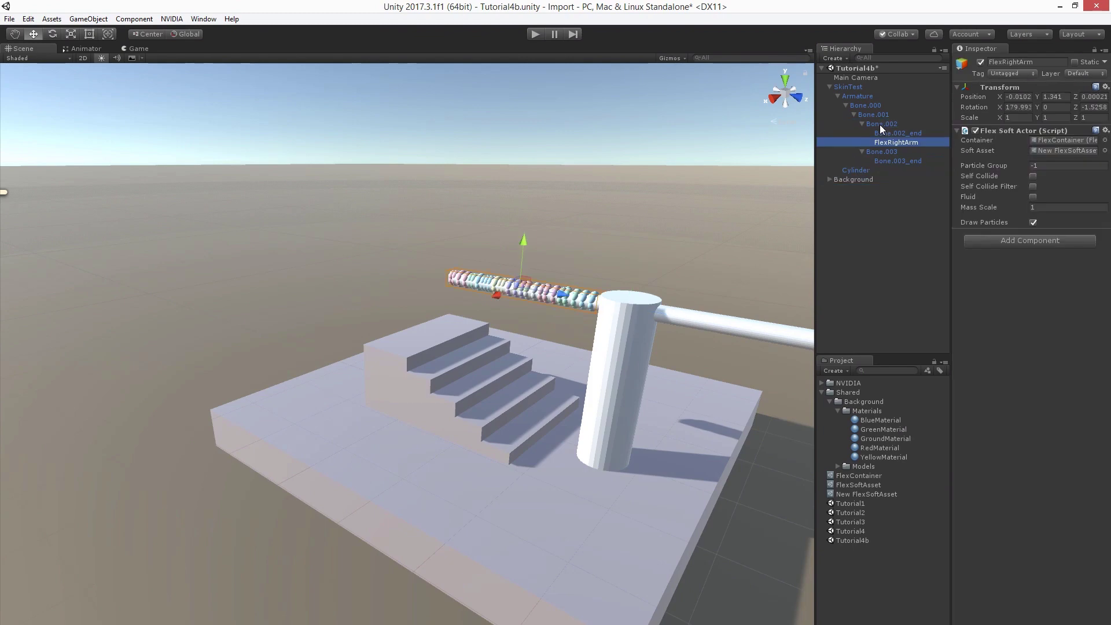
{"action": "left_click", "coordinate": [537, 34]}
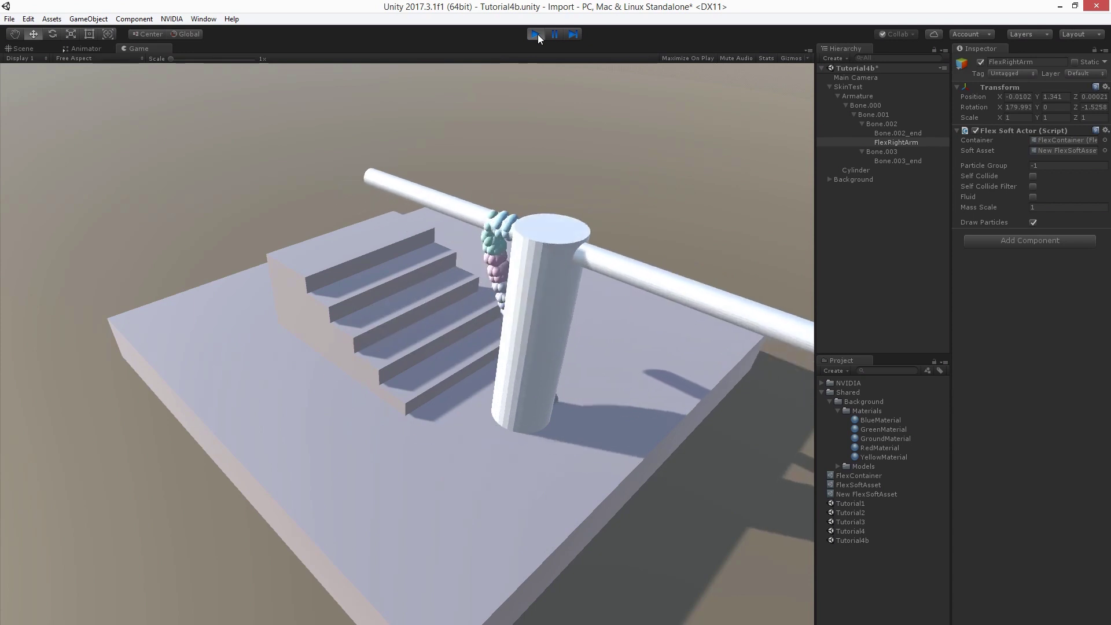
{"action": "left_click", "coordinate": [537, 33]}
Step: Add Flex Soft Skinning to FlexRightArm, targeting Cylinder with a max distance of 0.2
{"action": "left_click", "coordinate": [1032, 242]}
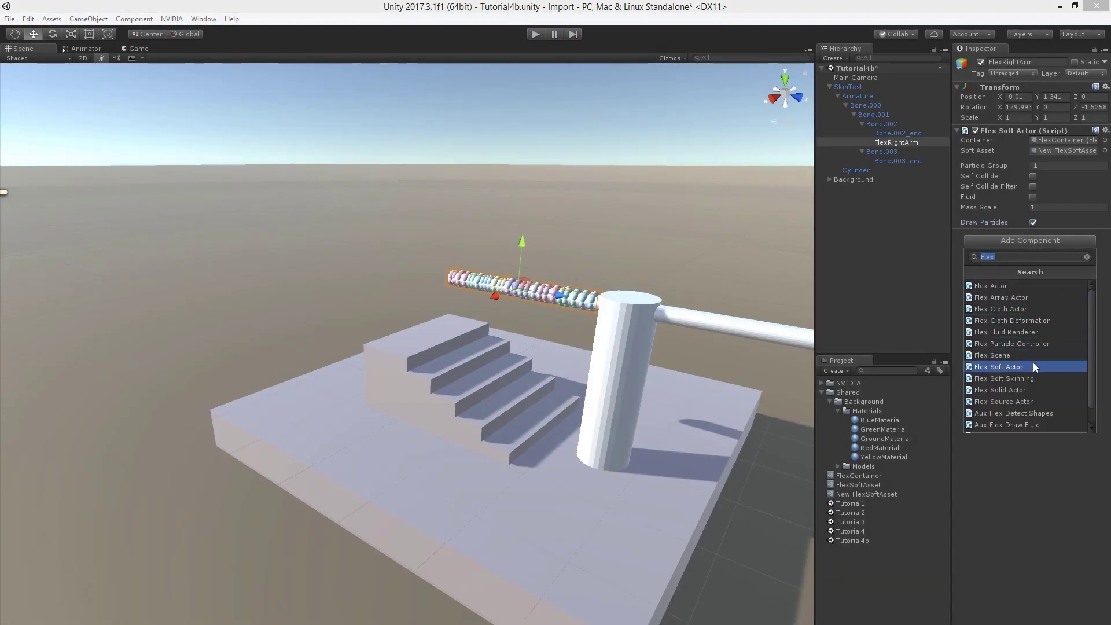
{"action": "left_click", "coordinate": [1033, 377]}
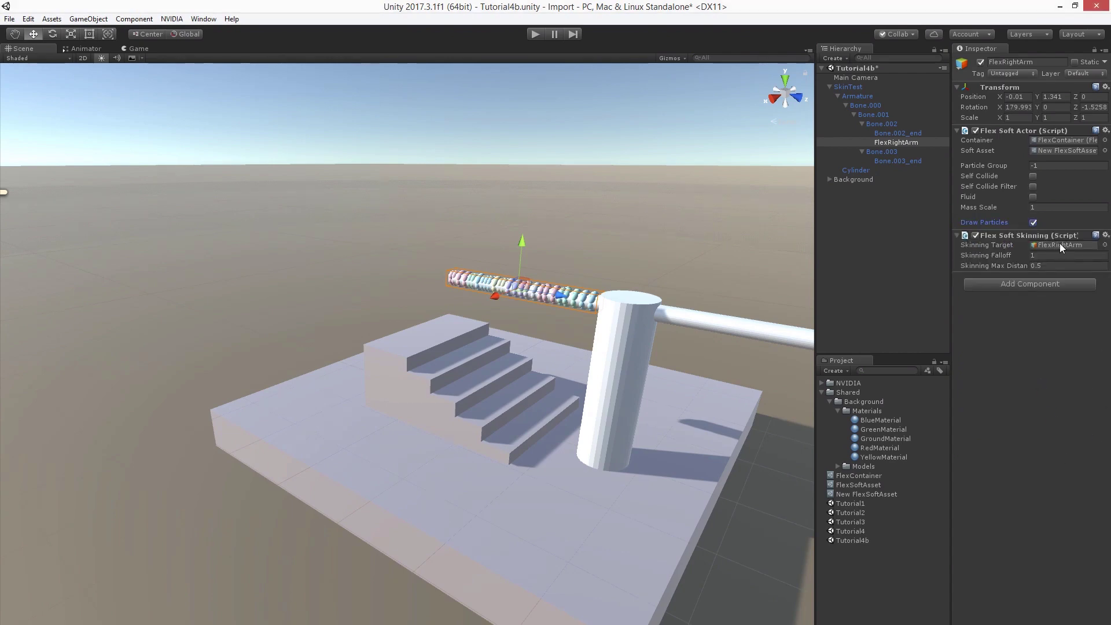
{"action": "left_click_drag", "start_coordinate": [869, 170], "coordinate": [1052, 244]}
{"action": "left_click", "coordinate": [1054, 264]}
Step: Turn off Draw Particles and test the drooping skinned arm in Play mode
{"action": "left_click", "coordinate": [536, 35]}
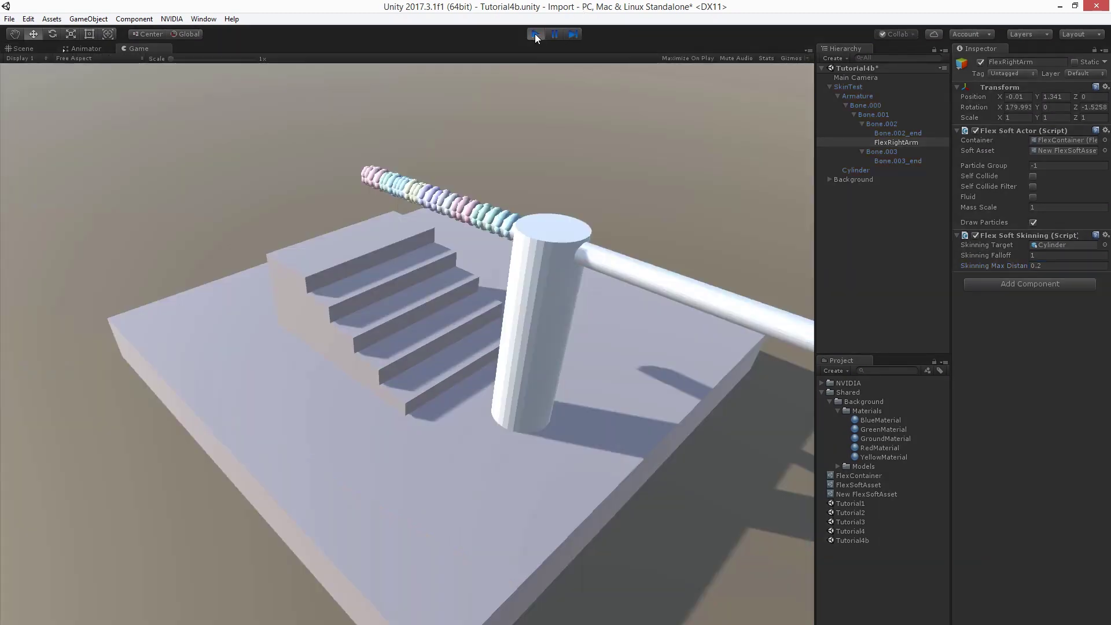
{"action": "left_click", "coordinate": [535, 33]}
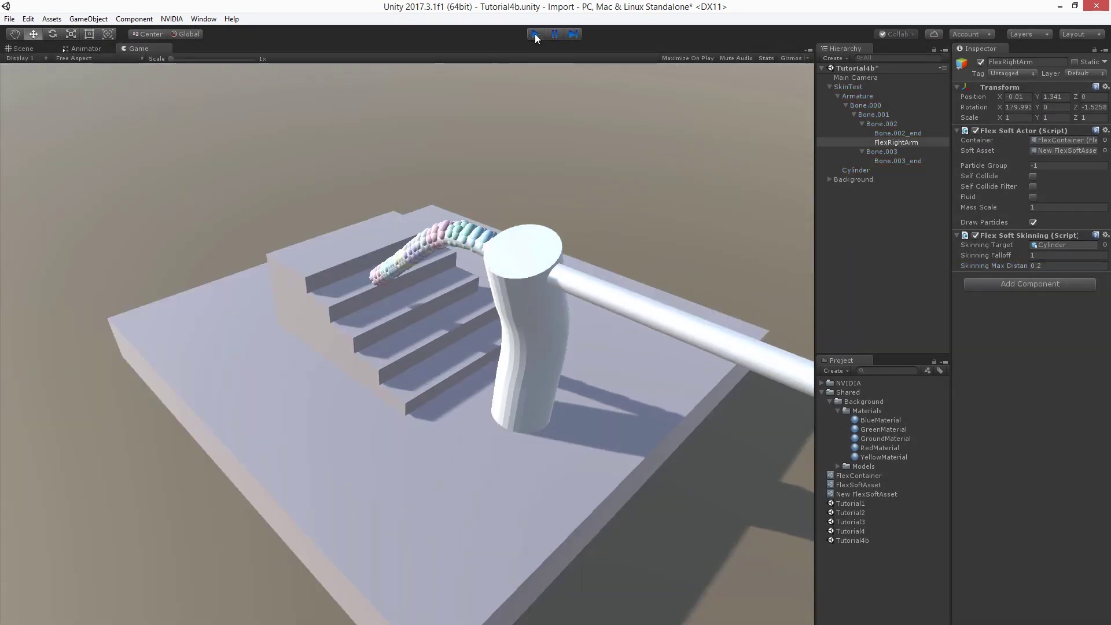
{"action": "left_click", "coordinate": [1033, 223]}
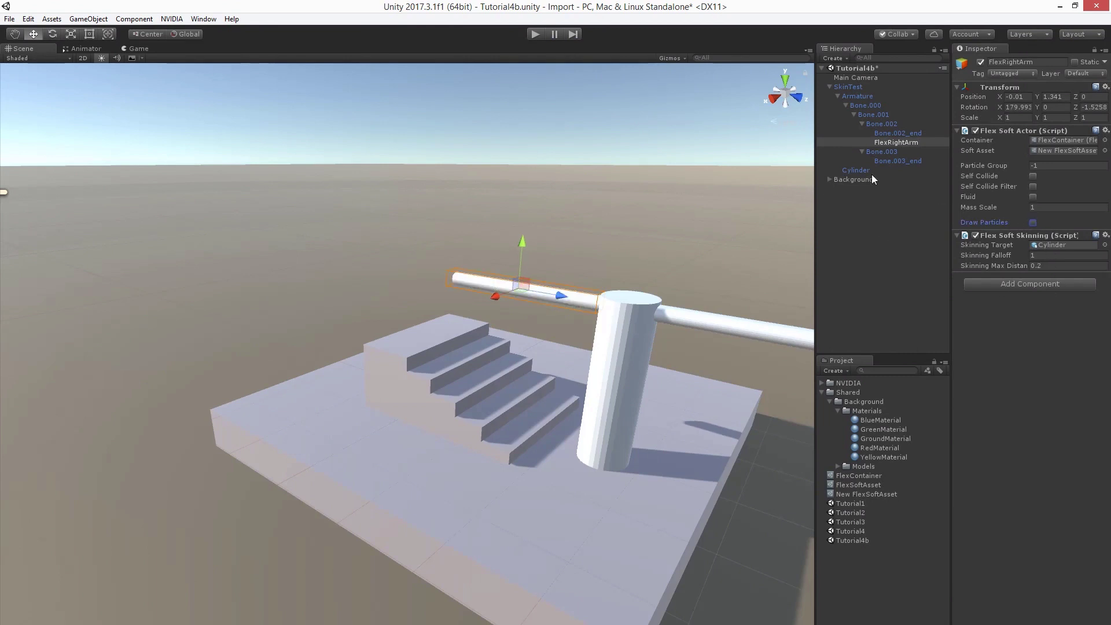
{"action": "left_click", "coordinate": [536, 34]}
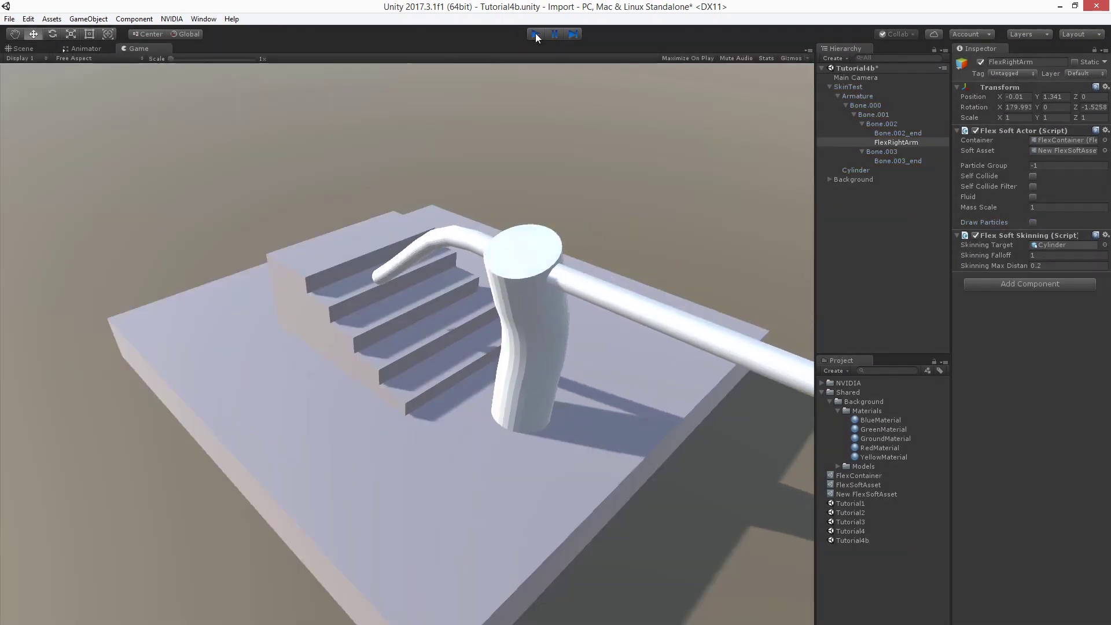
{"action": "left_click", "coordinate": [536, 33]}
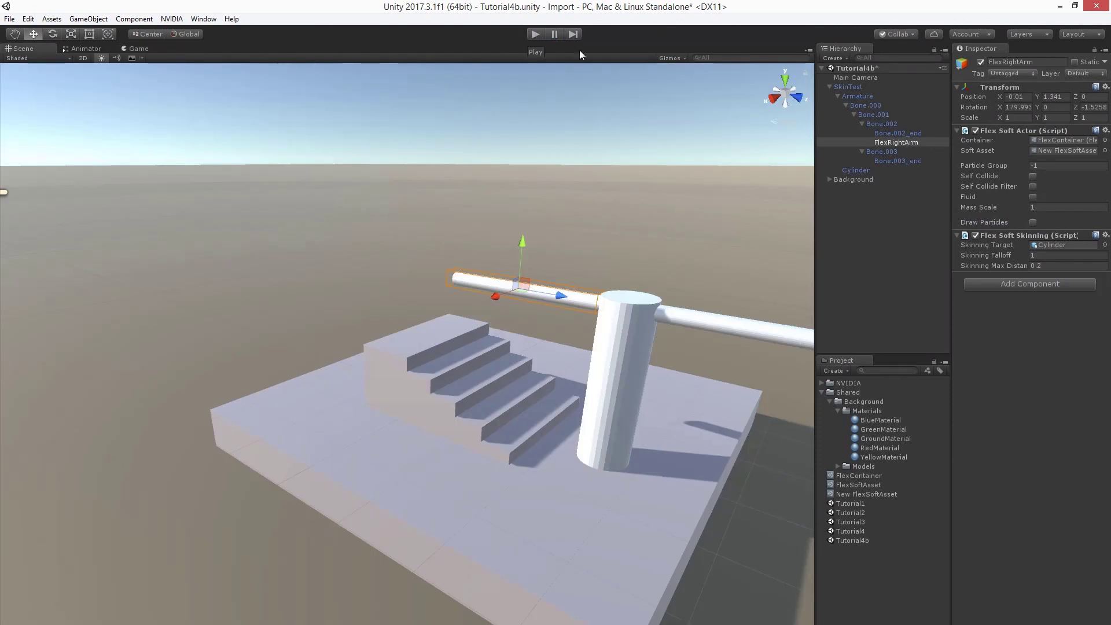
{"action": "left_click", "coordinate": [902, 144]}
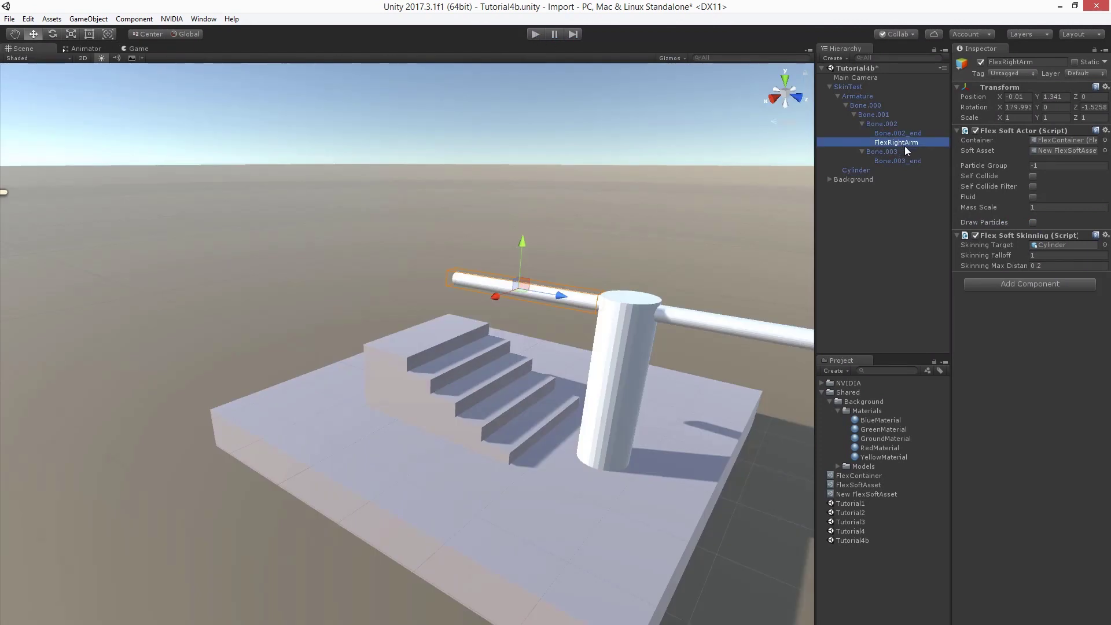
Step: Duplicate FlexRightArm, parent the copy under Bone.003 and name it FlexLeftArm
{"action": "key", "text": "ctrl+d"}
{"action": "left_click_drag", "start_coordinate": [909, 151], "coordinate": [894, 161]}
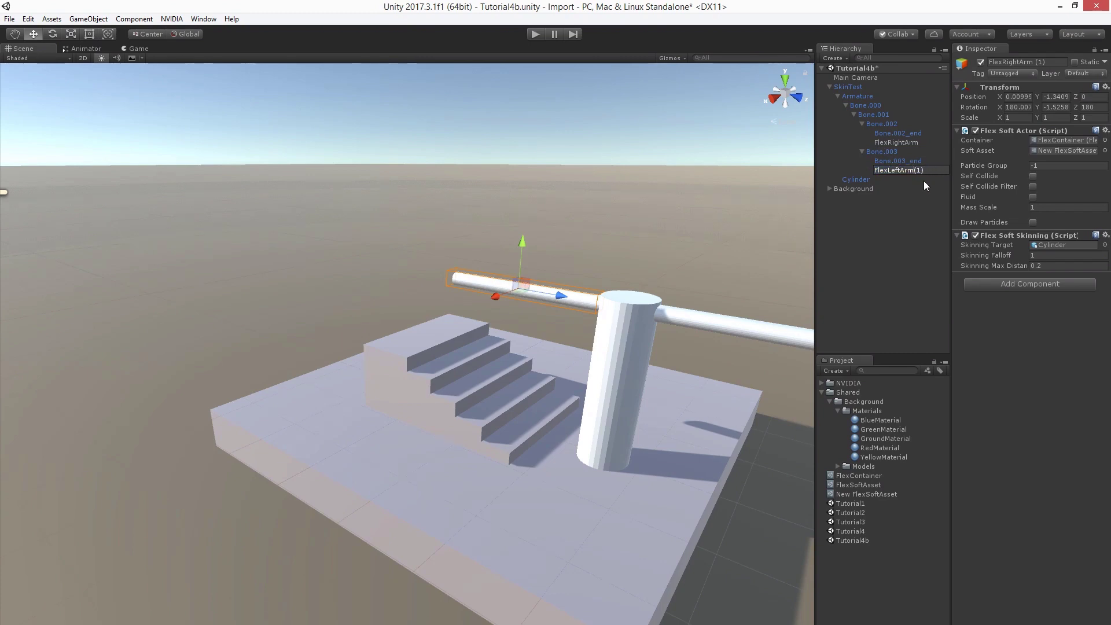
{"action": "key", "text": "Delete"}
{"action": "key", "text": "Delete"}
{"action": "key", "text": "Delete"}
{"action": "key", "text": "Delete"}
{"action": "key", "text": "Return"}
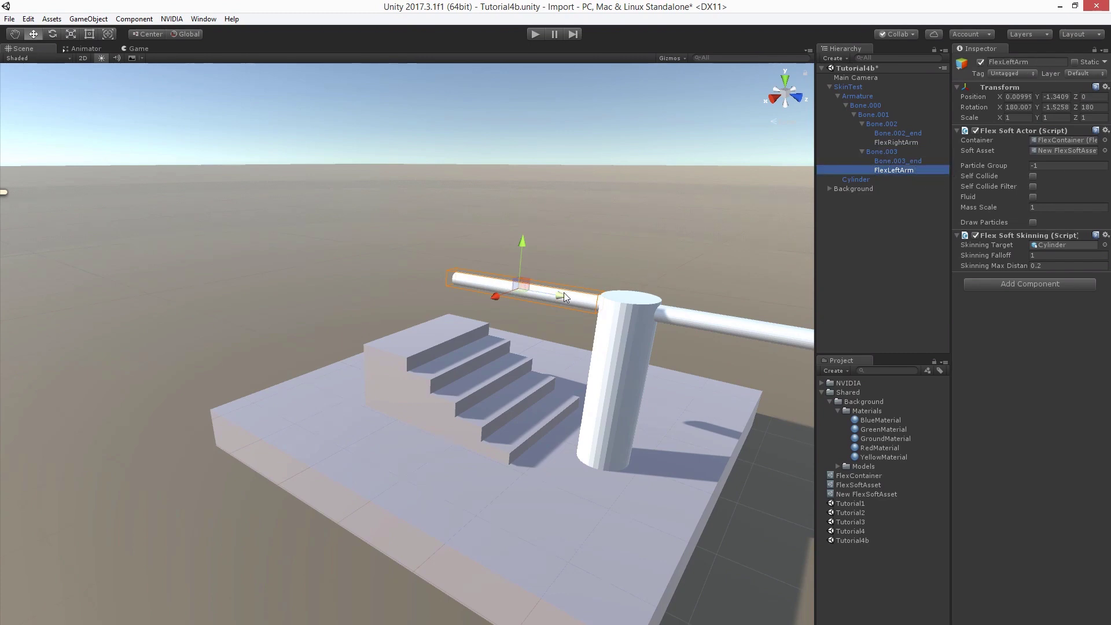
Step: Move and rotate FlexLeftArm along the cylinder's other branch, then play to watch both arms droop
{"action": "left_click_drag", "start_coordinate": [559, 295], "coordinate": [746, 336]}
{"action": "middle_click_drag", "start_coordinate": [747, 335], "coordinate": [701, 359]}
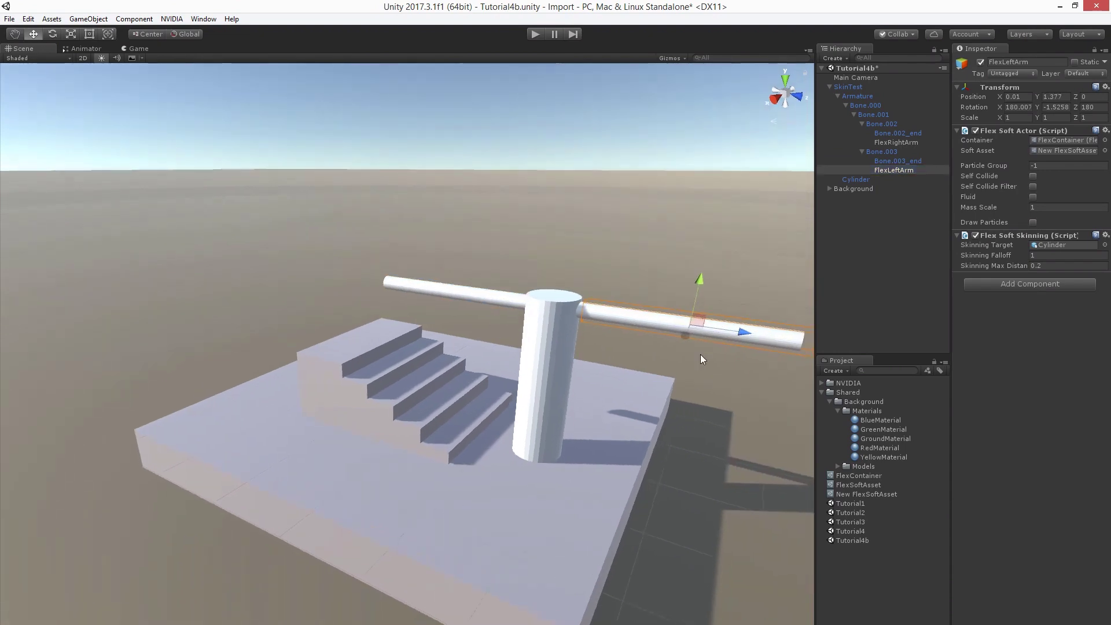
{"action": "key", "text": "e"}
{"action": "left_click_drag", "start_coordinate": [696, 341], "coordinate": [425, 292]}
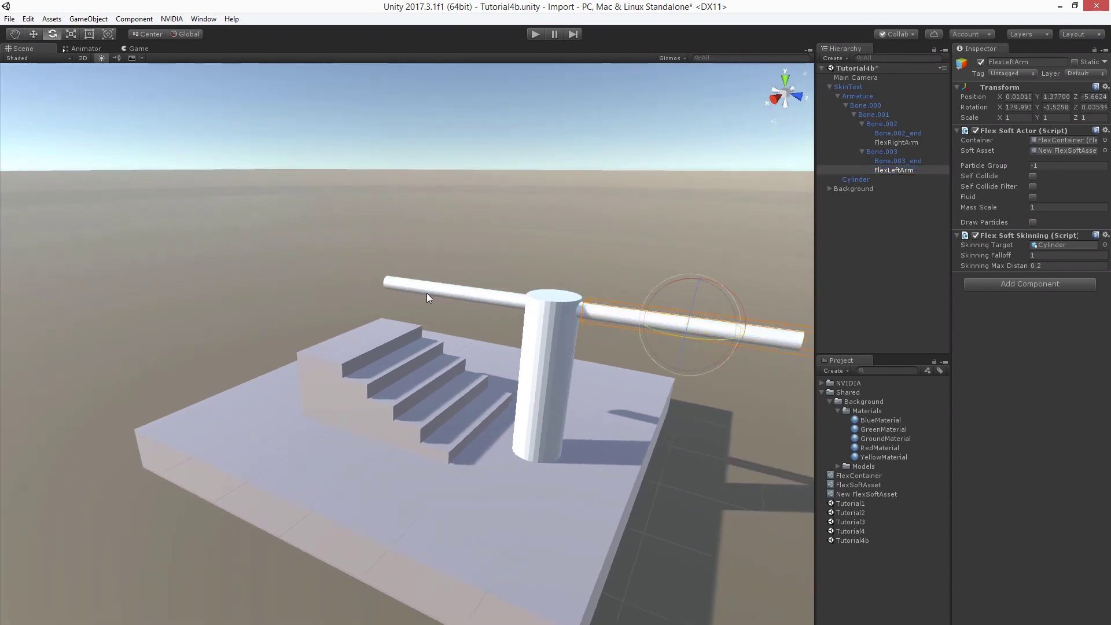
{"action": "key", "text": "w"}
{"action": "left_click_drag", "start_coordinate": [700, 325], "coordinate": [711, 329]}
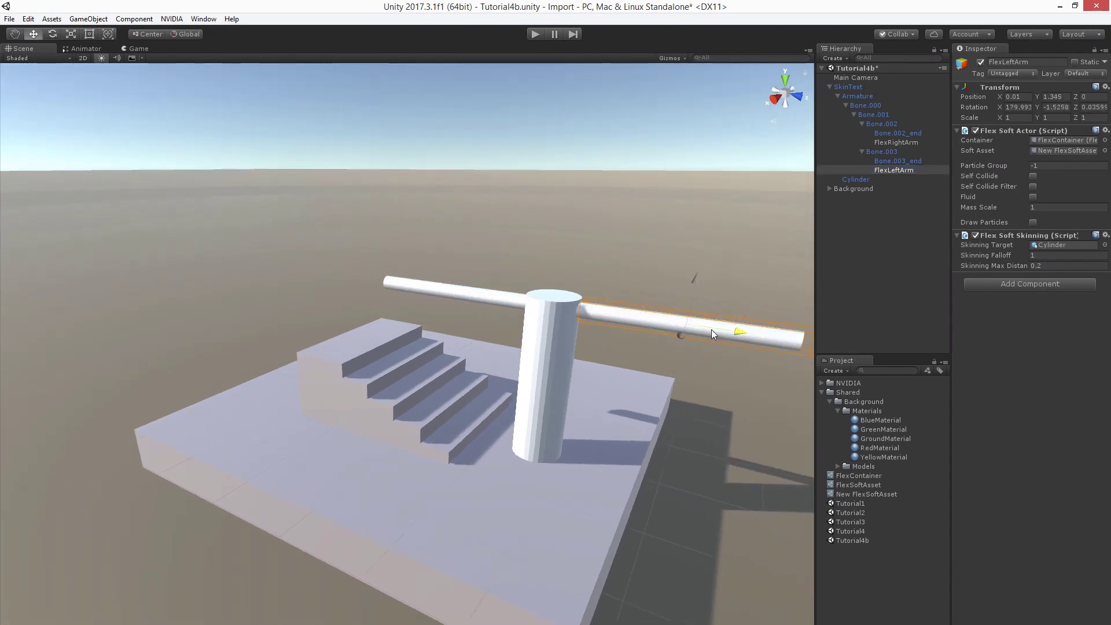
{"action": "left_click", "coordinate": [534, 34]}
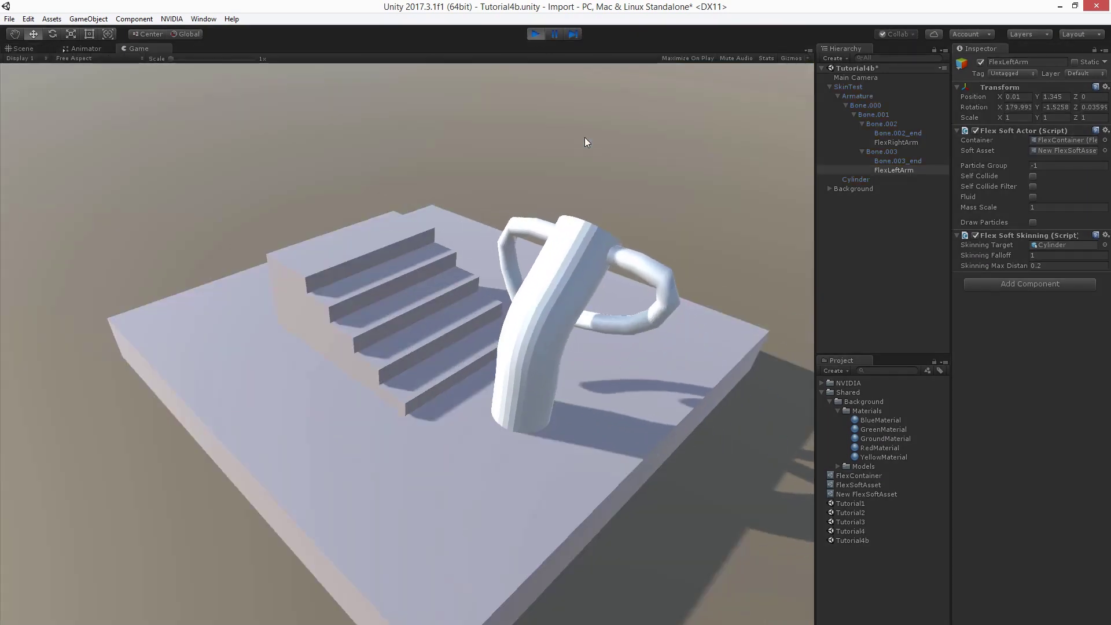